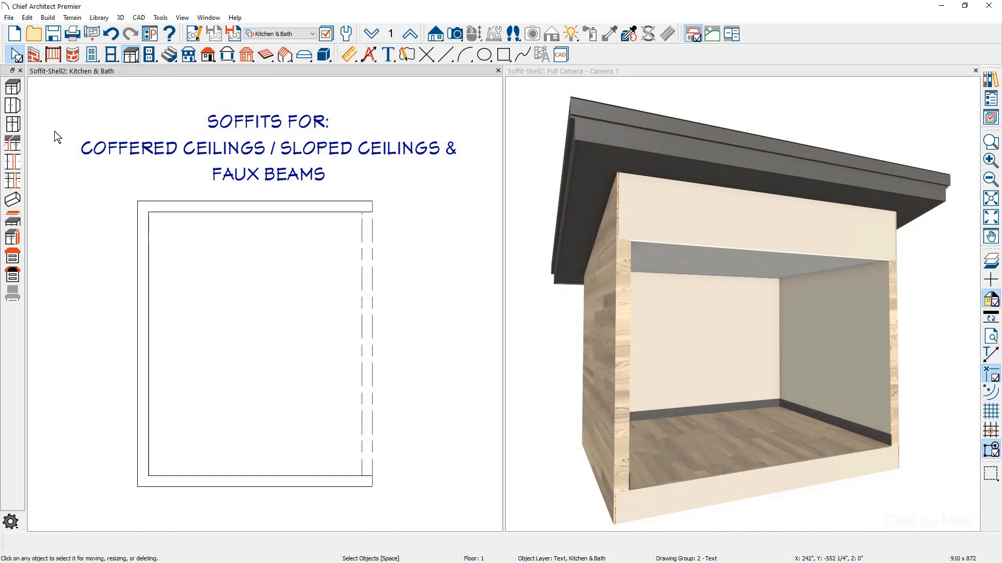
Step: Place a soffit against the plan's left wall and stretch it across the room to a depth of about 134 3/4"
left_click(20, 202)
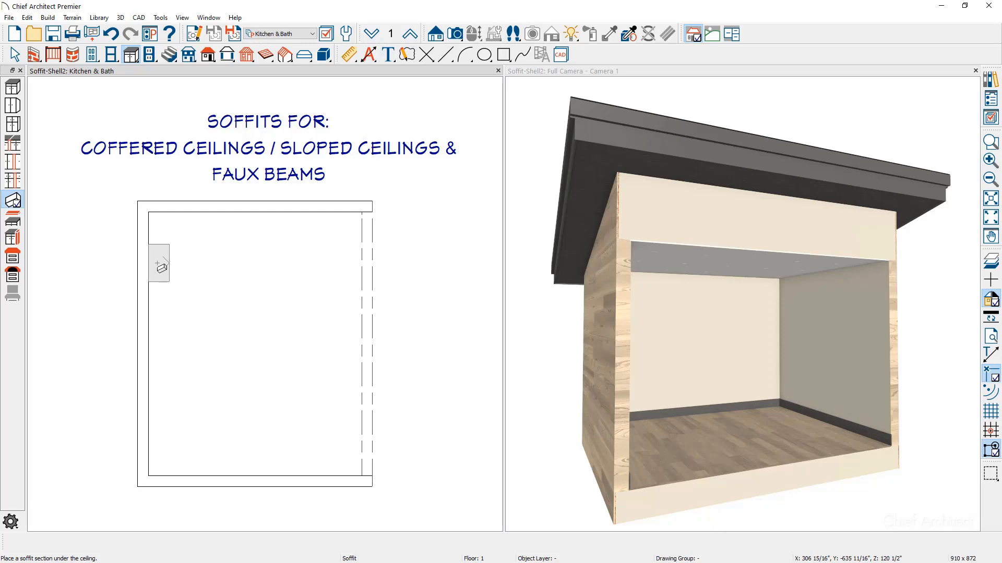
left_click(157, 263)
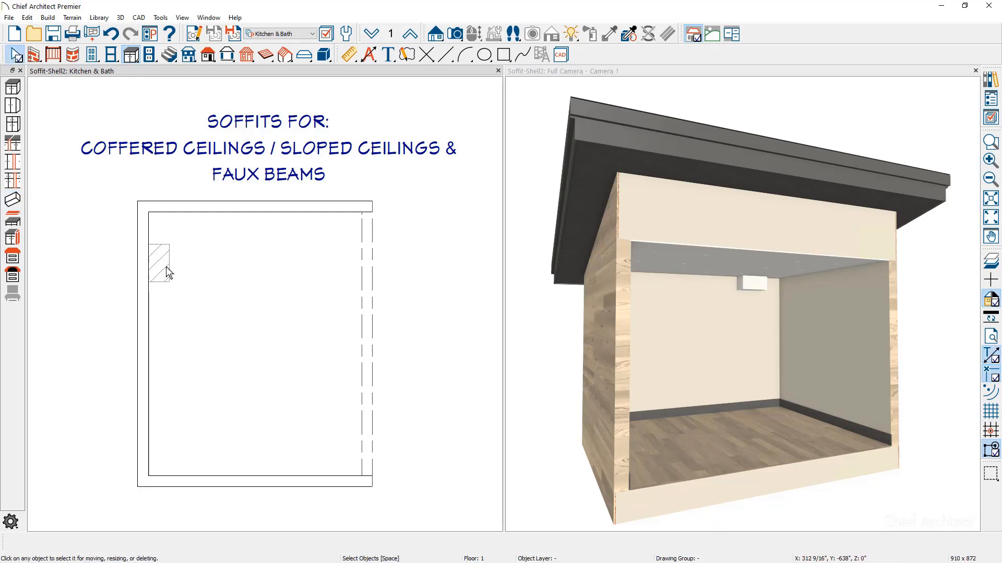
left_click(166, 267)
left_click_drag(169, 267, 359, 266)
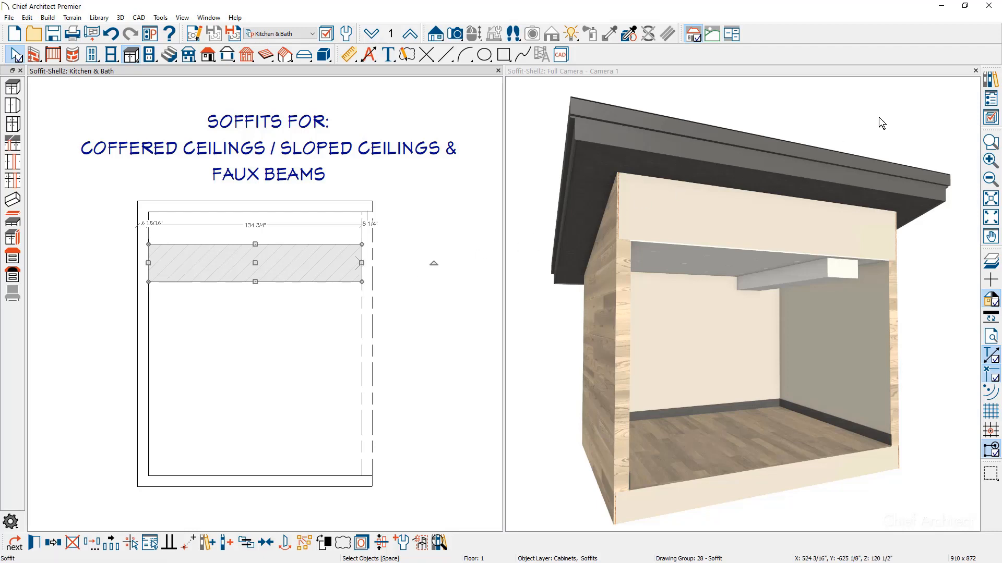
Step: Filter the layer list by "elect" and display the Electrical Cans-Ceiling layer in the Kitchen & Bath plan
left_click(991, 118)
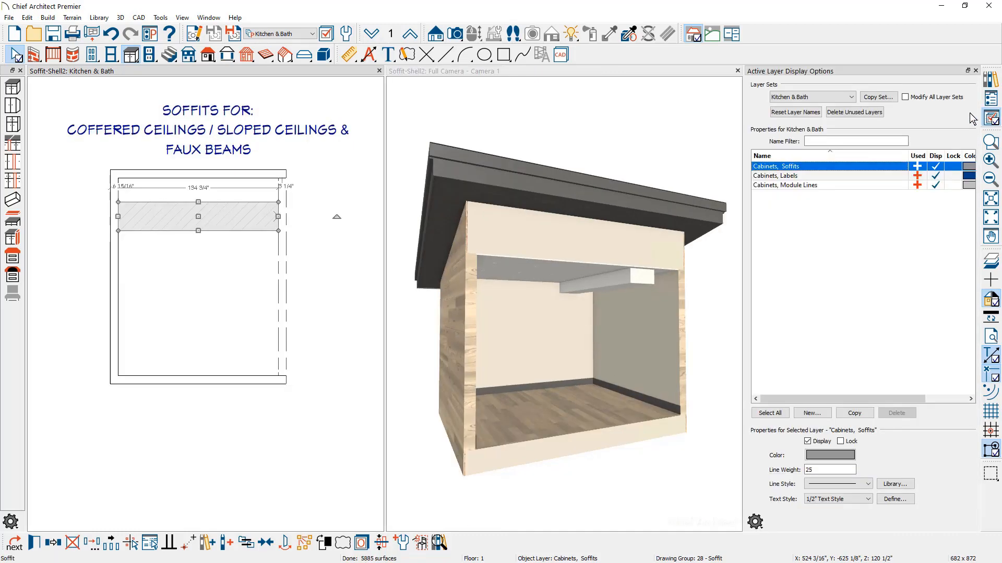
left_click(849, 138)
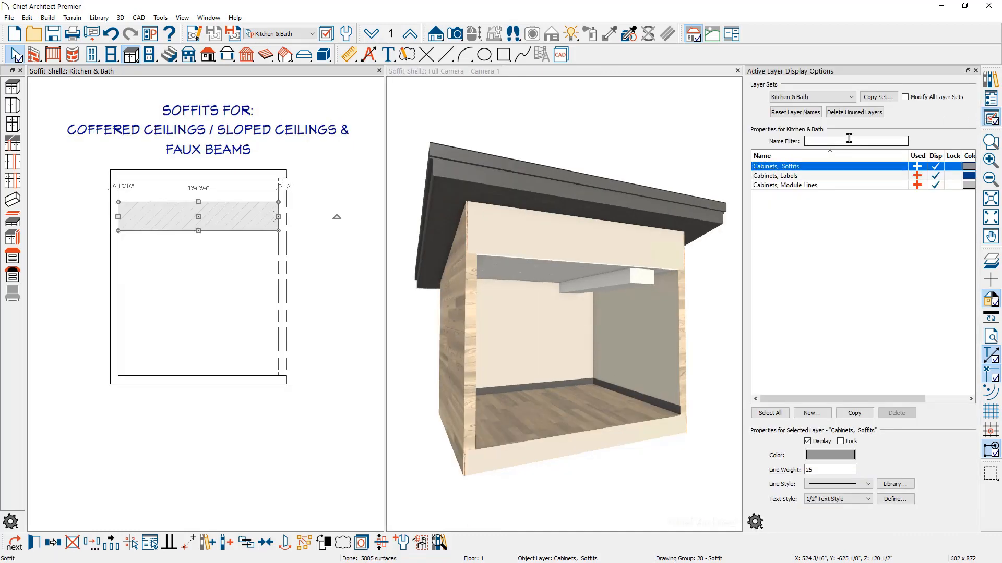
type("elect")
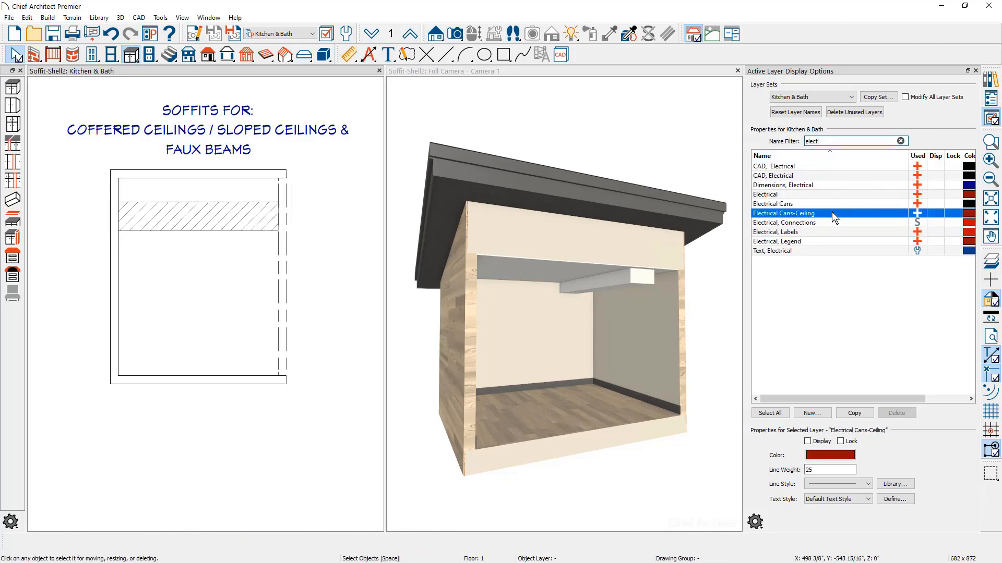
left_click(935, 214)
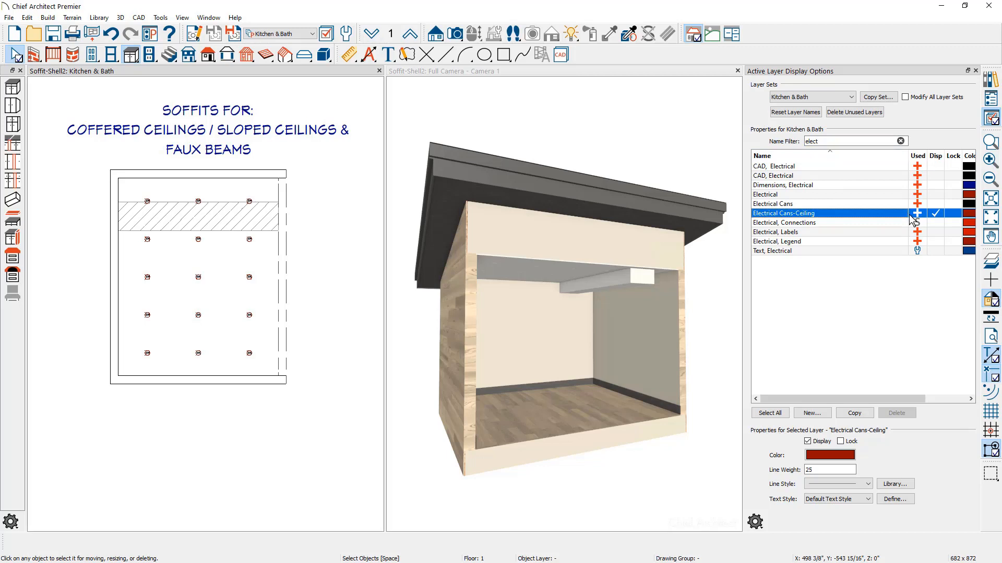
Step: Move the soffit over the second row of ceiling can lights and examine the lights on its underside in the camera view
left_click(197, 226)
left_click_drag(199, 220, 197, 237)
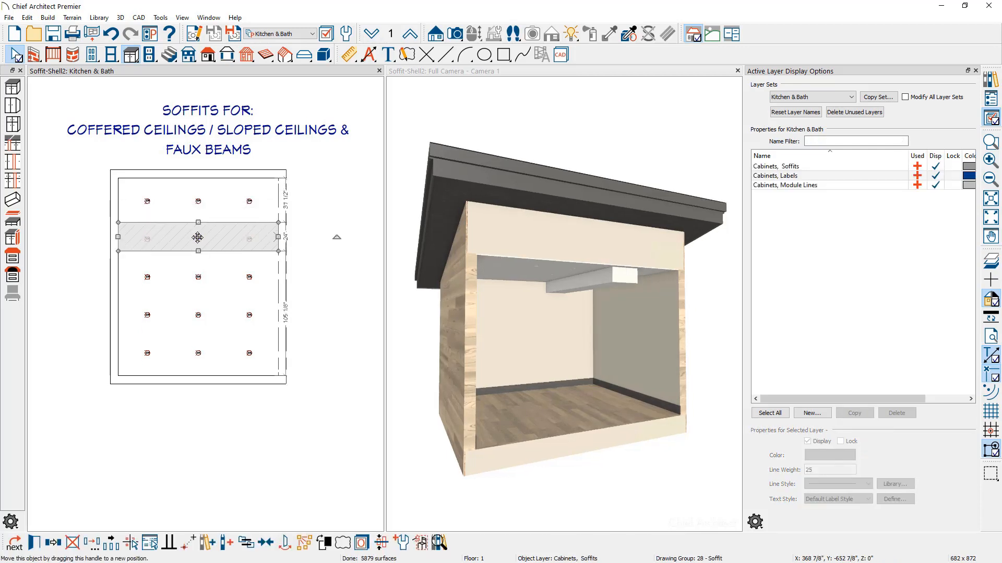
scroll(580, 293, "down", 10)
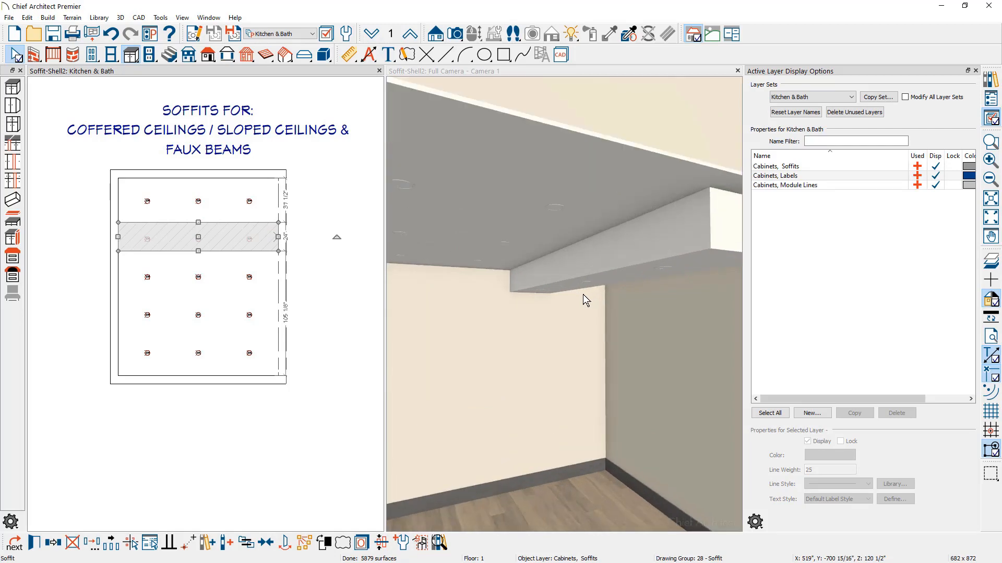
left_click(595, 262)
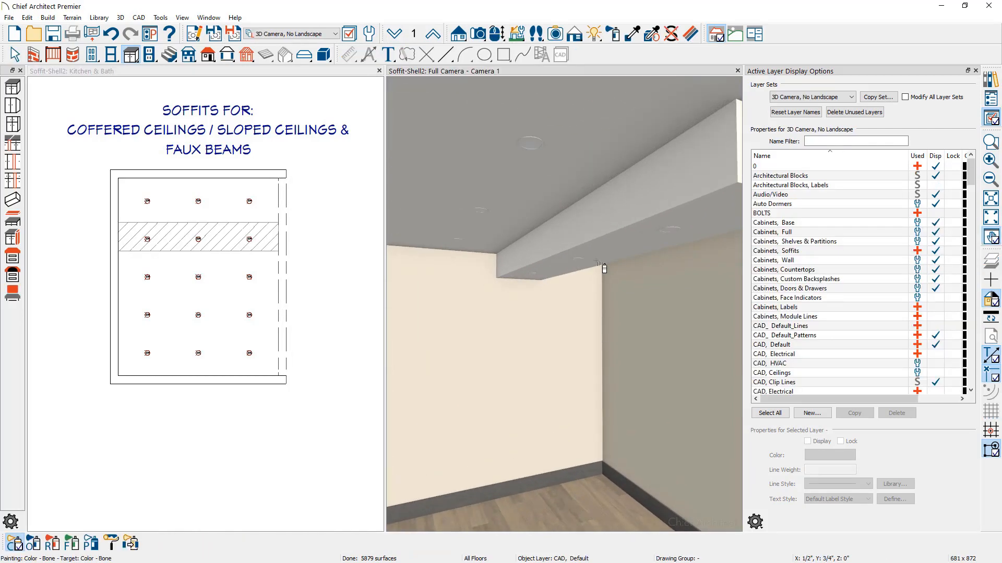
scroll(591, 280, "down", 2)
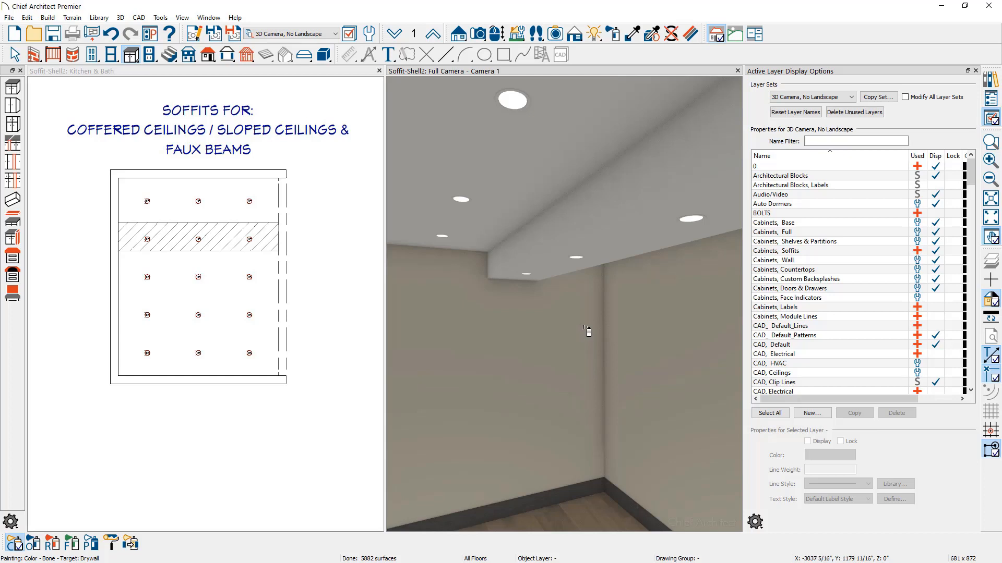
scroll(583, 328, "down", 3)
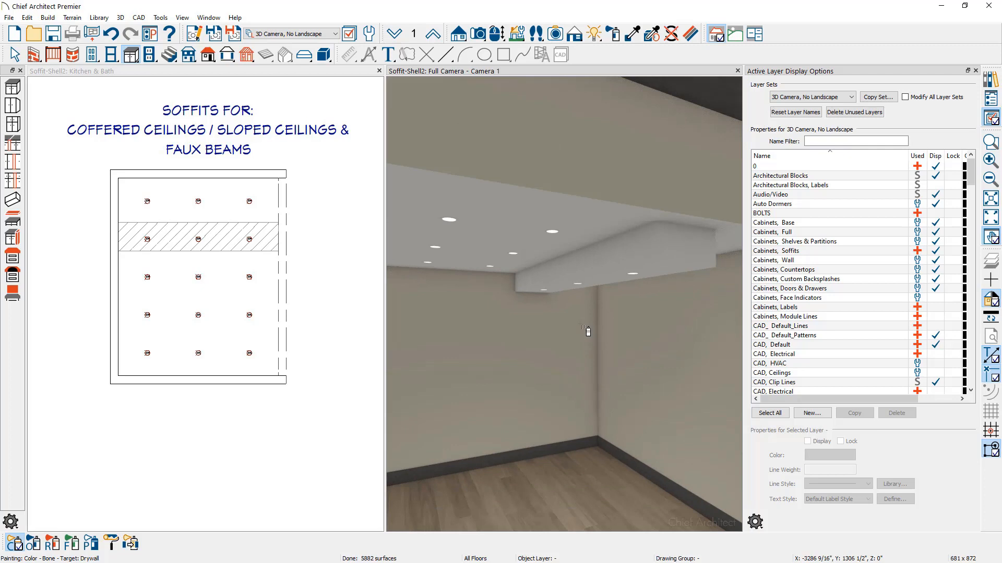
scroll(587, 332, "down", 1)
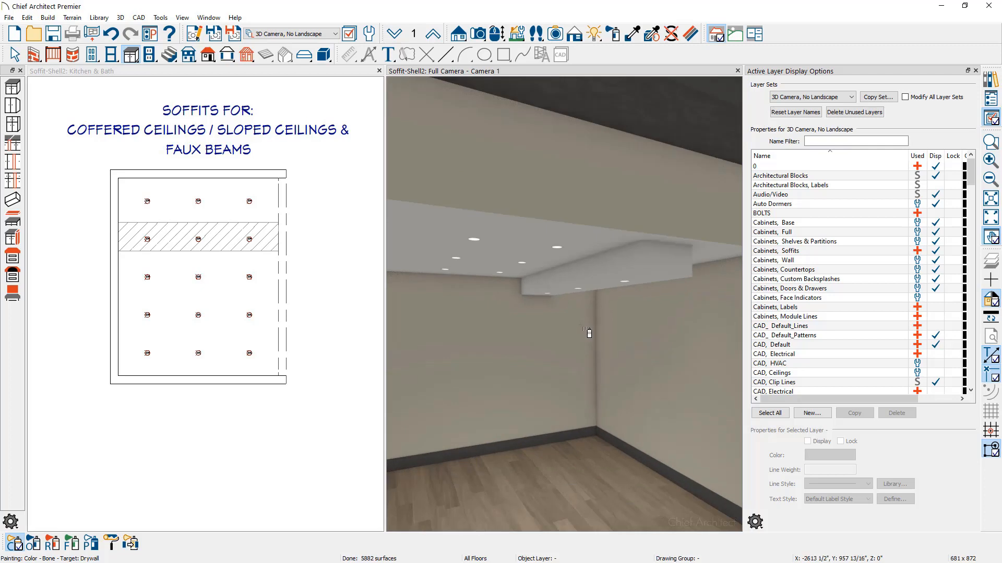
scroll(579, 308, "down", 3)
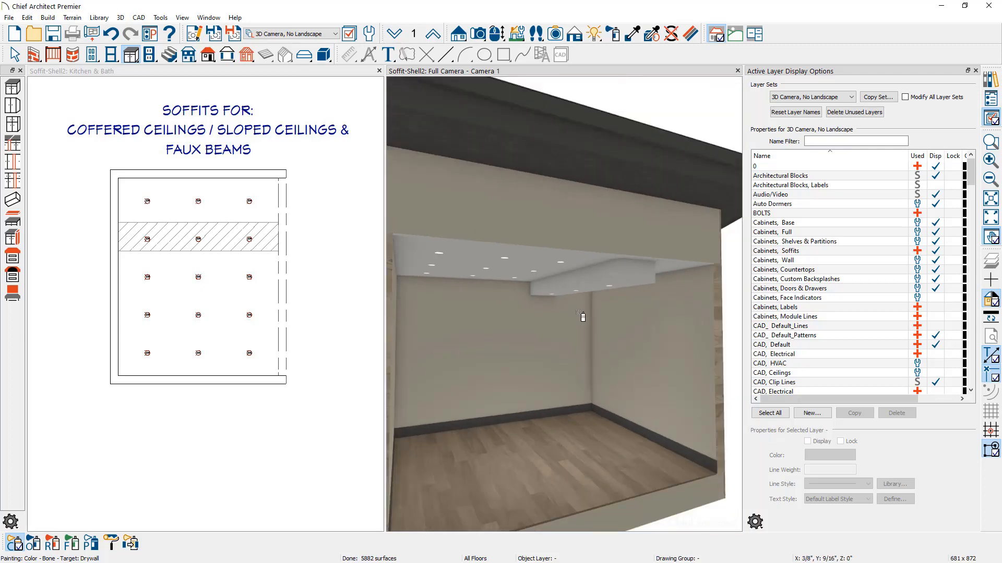
left_click(663, 308)
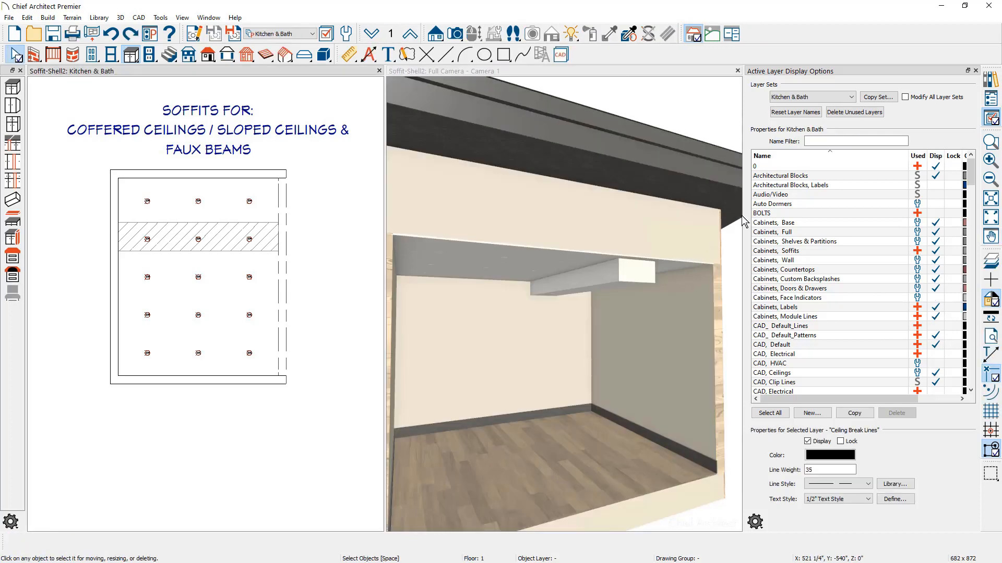
Step: Close the layer display options and set the soffit's width and height to 6"
left_click(975, 70)
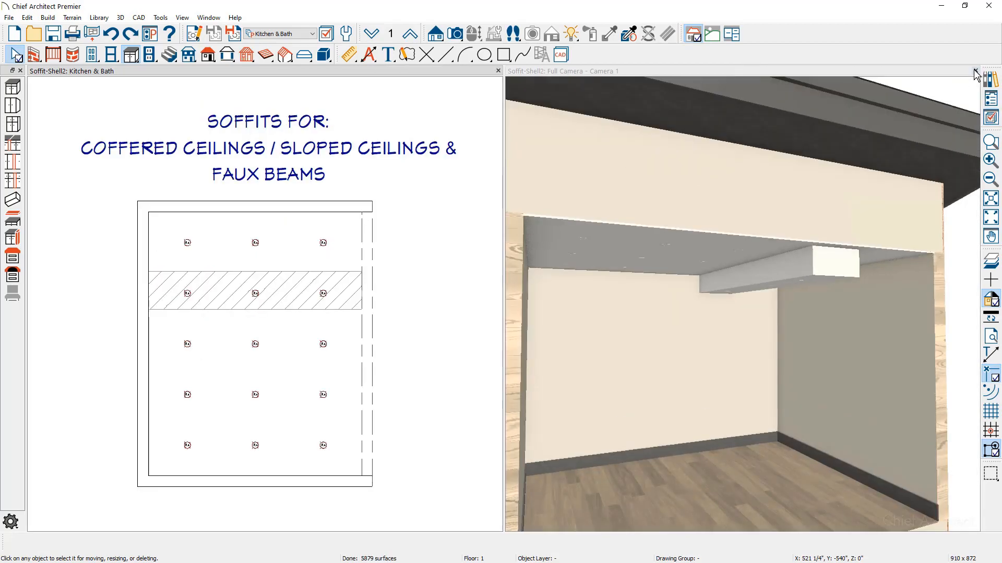
double_click(297, 298)
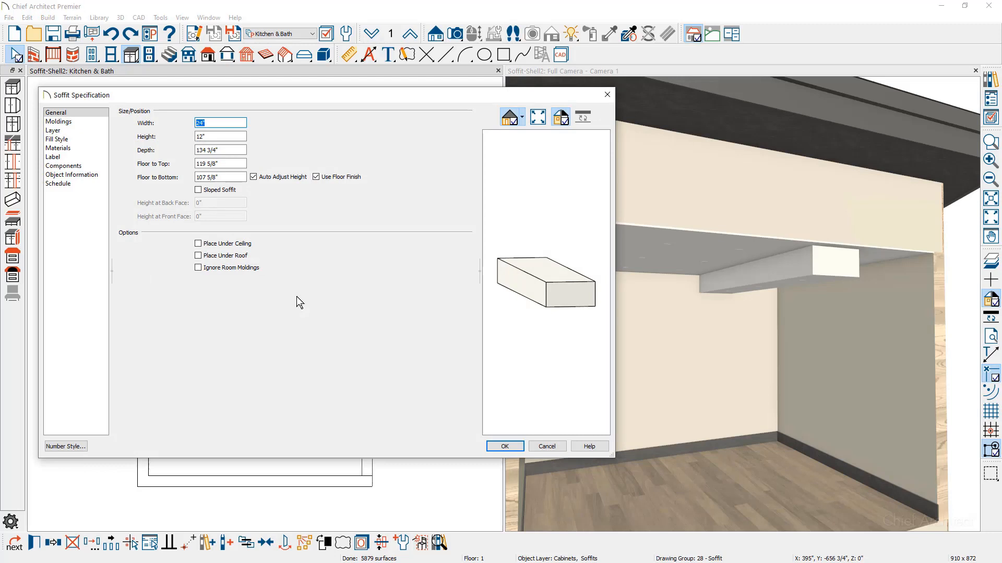
type("6")
left_click(208, 137)
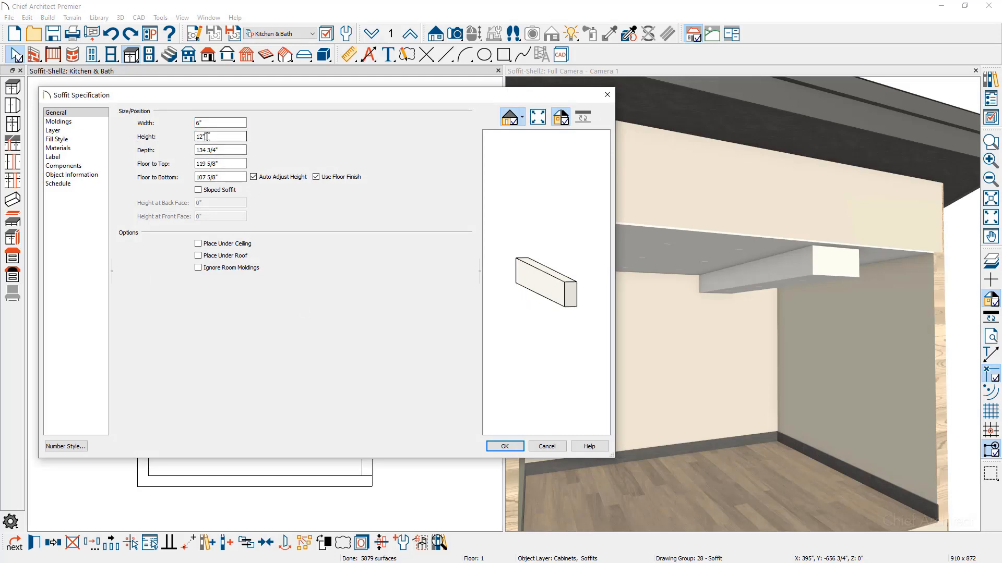
double_click(207, 137)
type("6")
key("Tab")
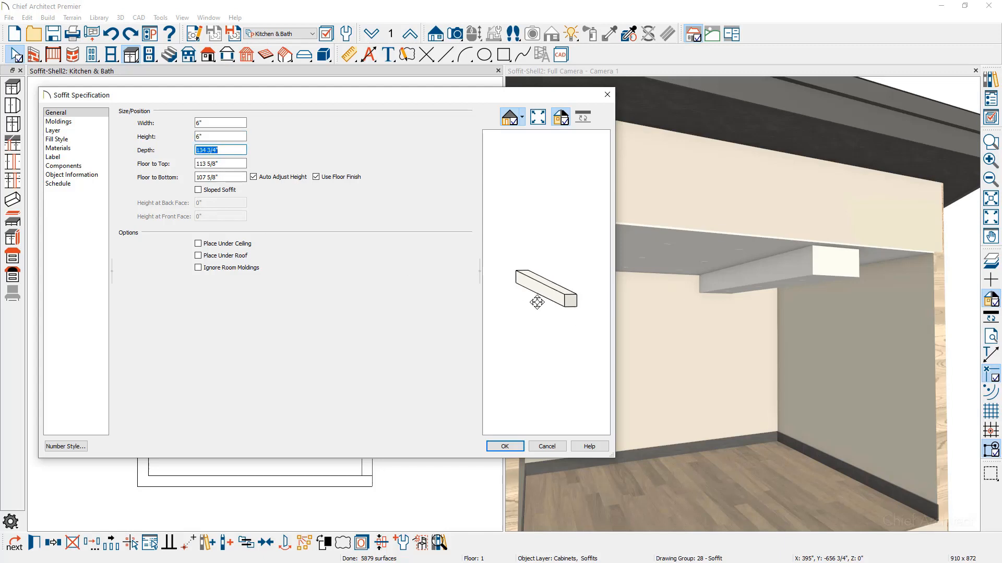
scroll(540, 302, "up", 3)
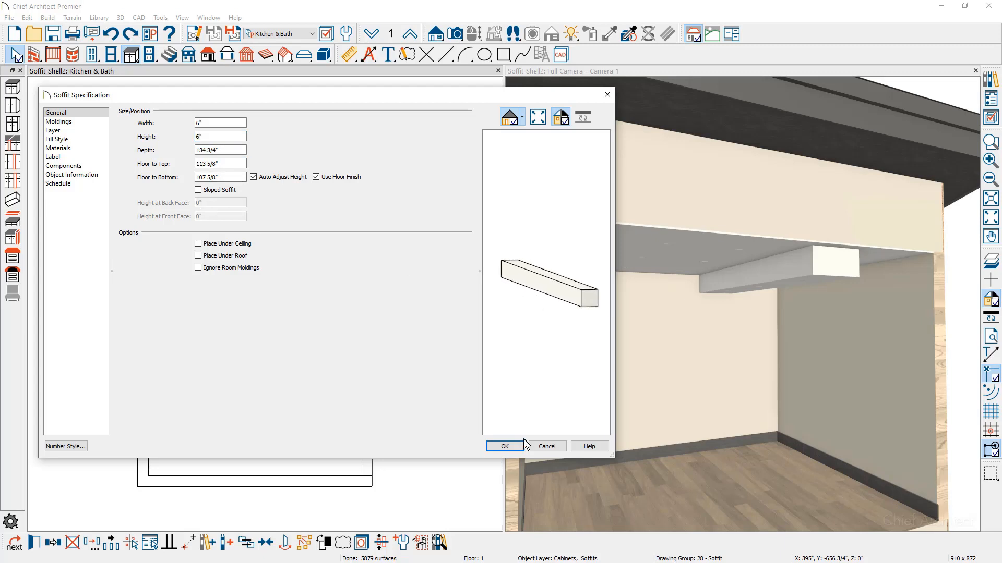
left_click(511, 449)
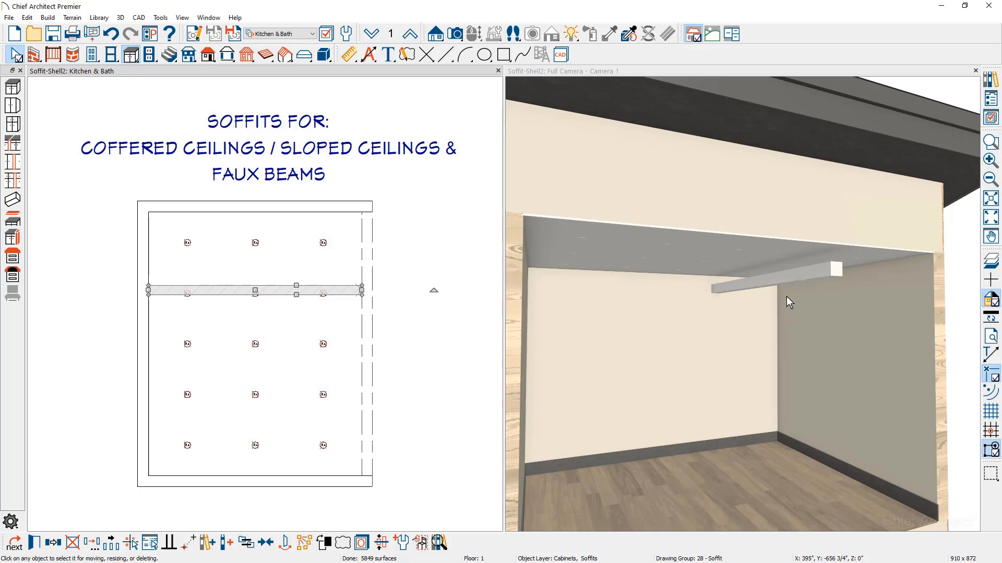
Step: Lower the soffit in the camera view until its bottom is about 100" above the floor
left_click(770, 281)
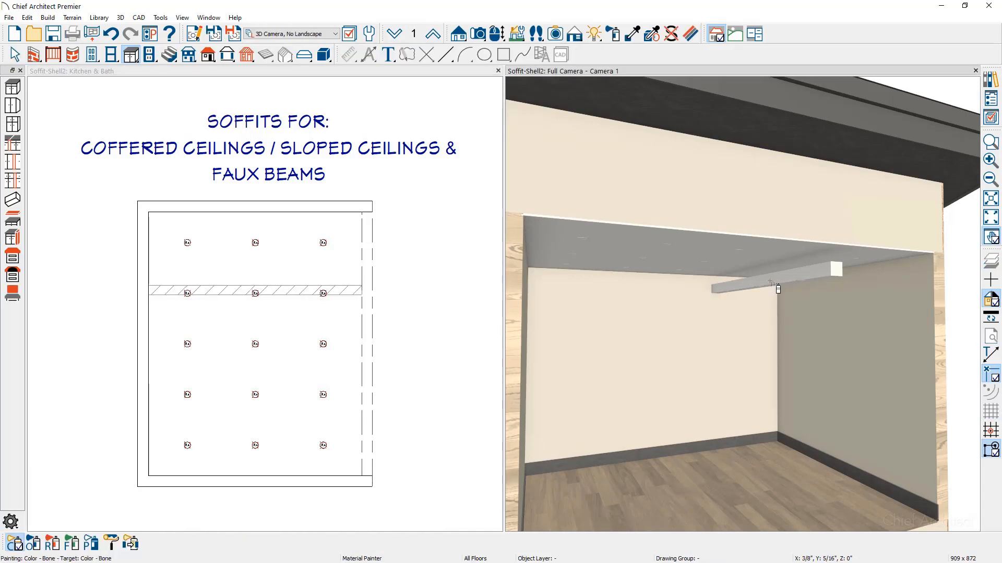
key("space")
left_click(777, 288)
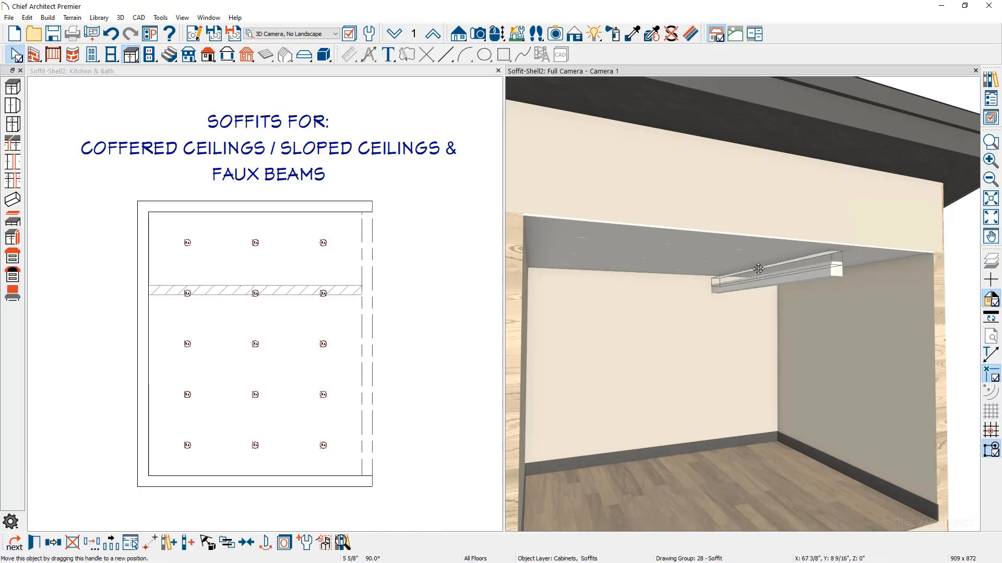
left_click_drag(757, 254, 756, 298)
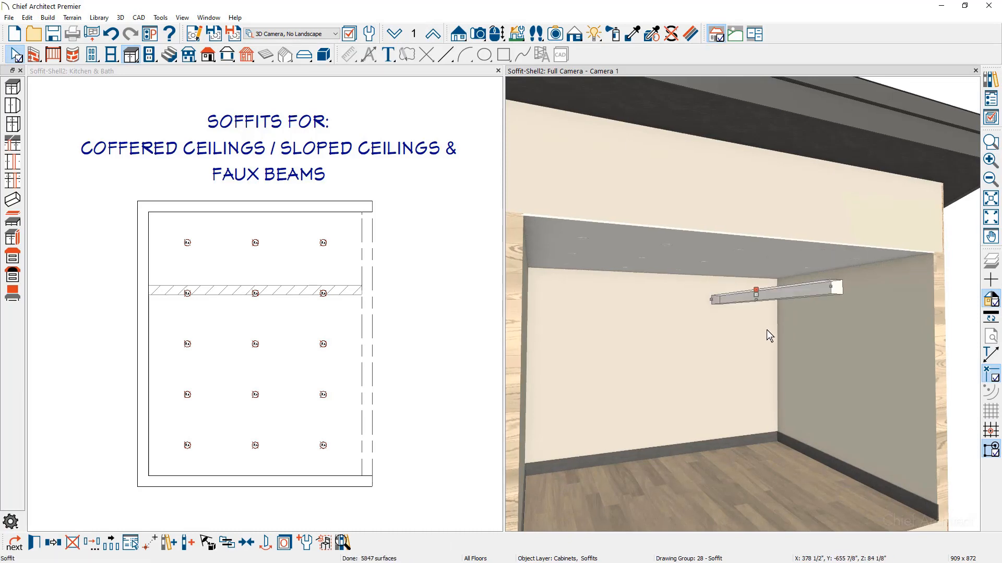
Step: Enable Place Under Ceiling in the soffit's specification
key("ctrl+e")
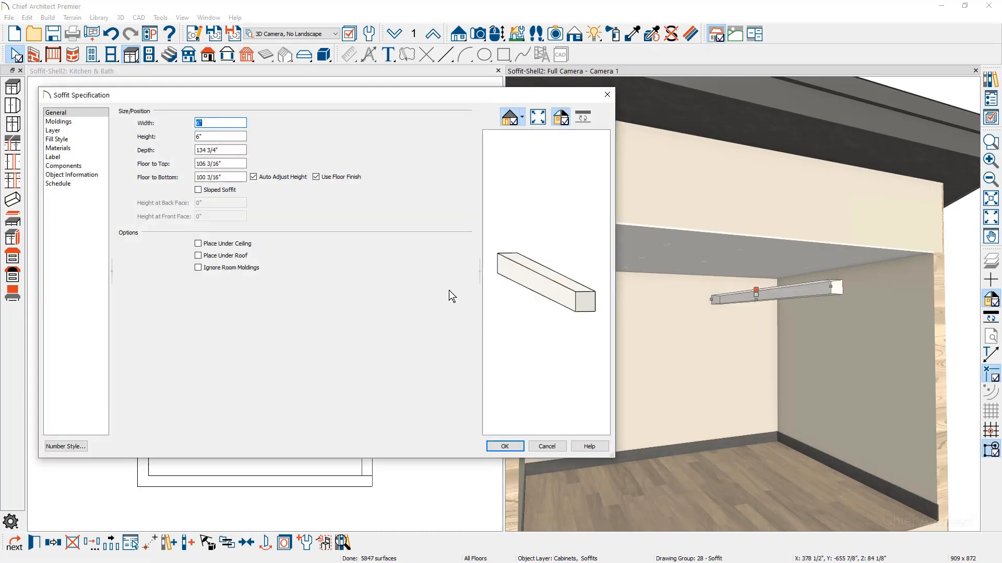
left_click(199, 244)
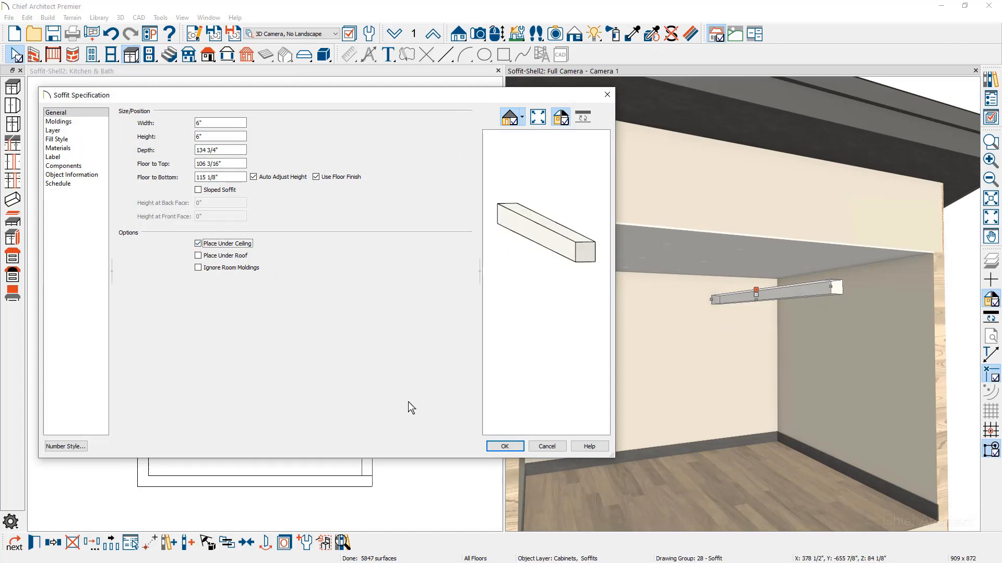
left_click(505, 446)
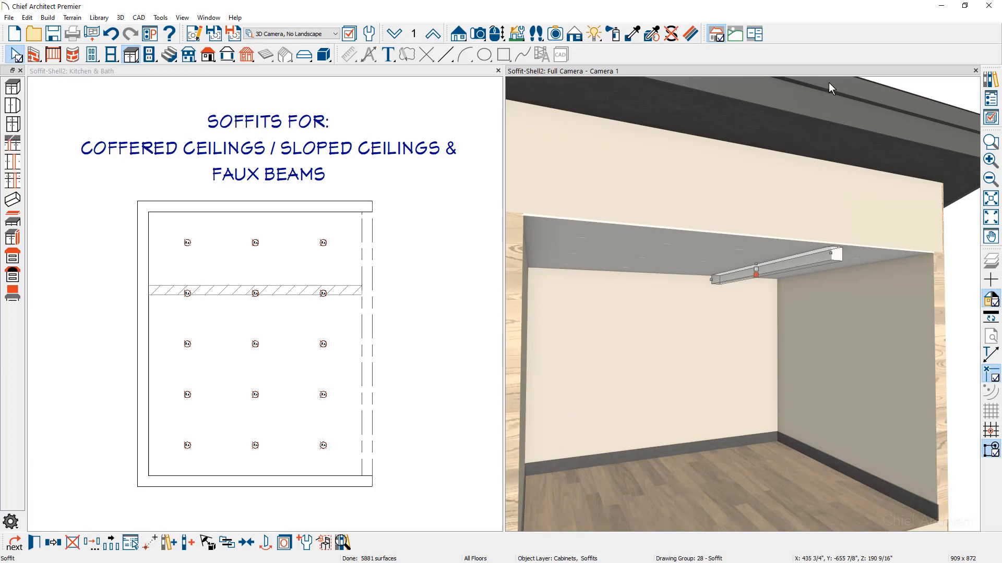
key("Escape")
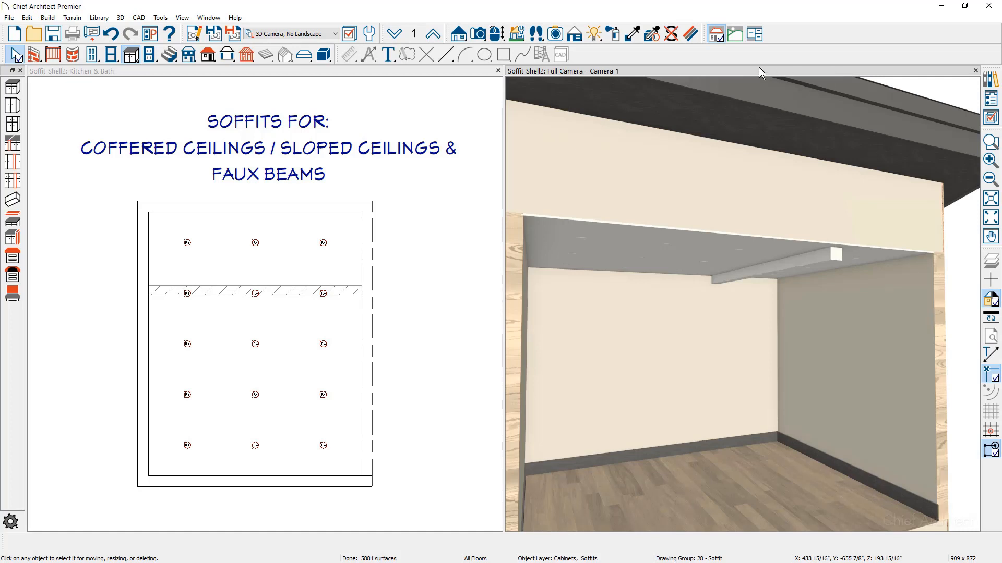
Step: Sample the Alder Dark, 90 material from the roof's underside and apply it to the soffit
left_click(632, 34)
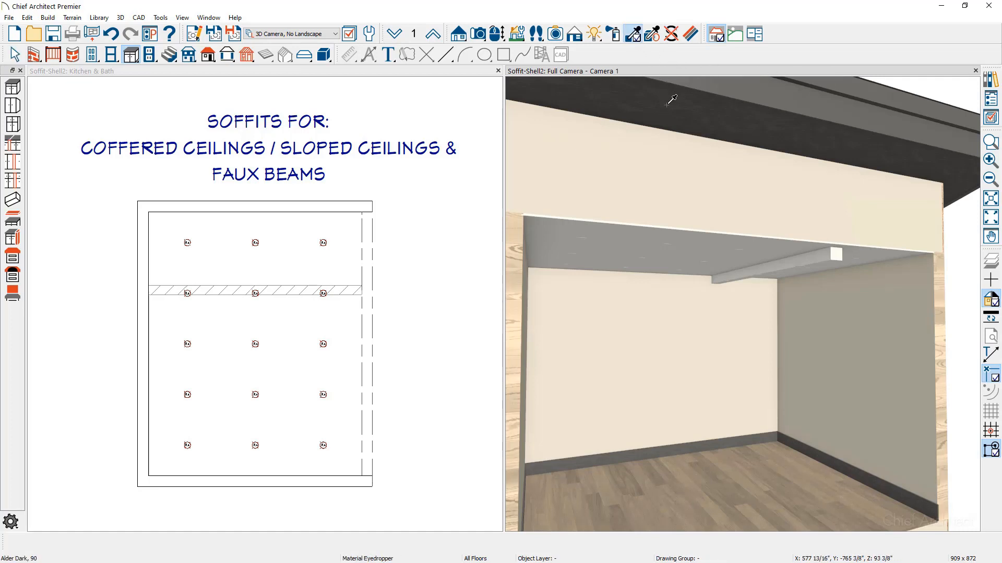
left_click(667, 103)
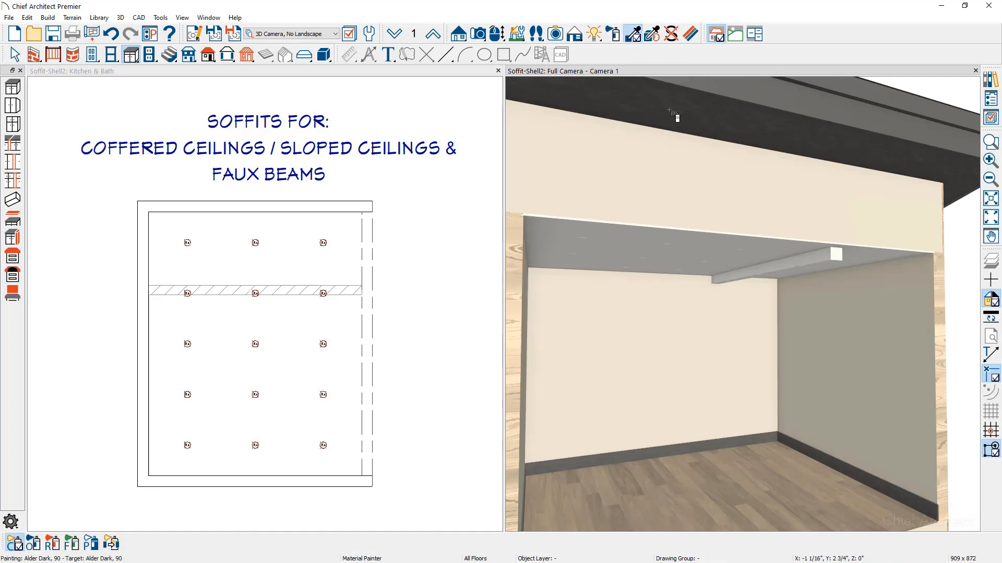
left_click(789, 271)
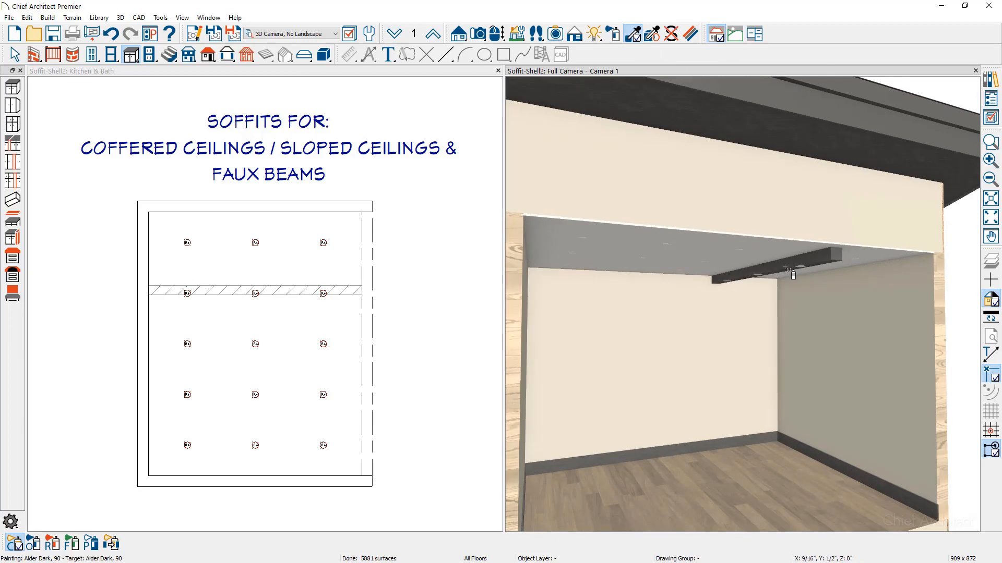
key("Escape")
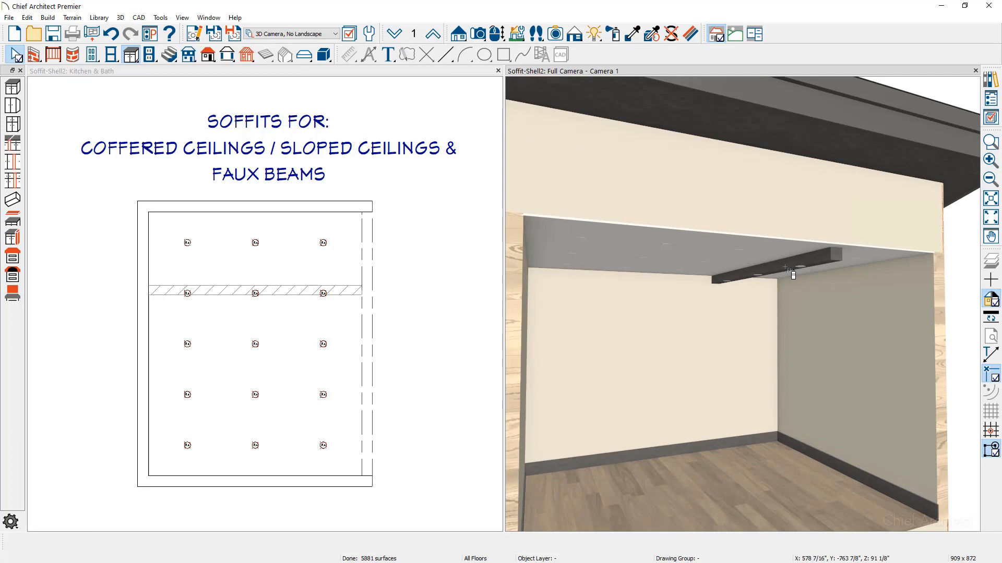
Step: Move the soffit against the plan's upper wall and evenly distribute five copies of it down to the lower wall
left_click(277, 298)
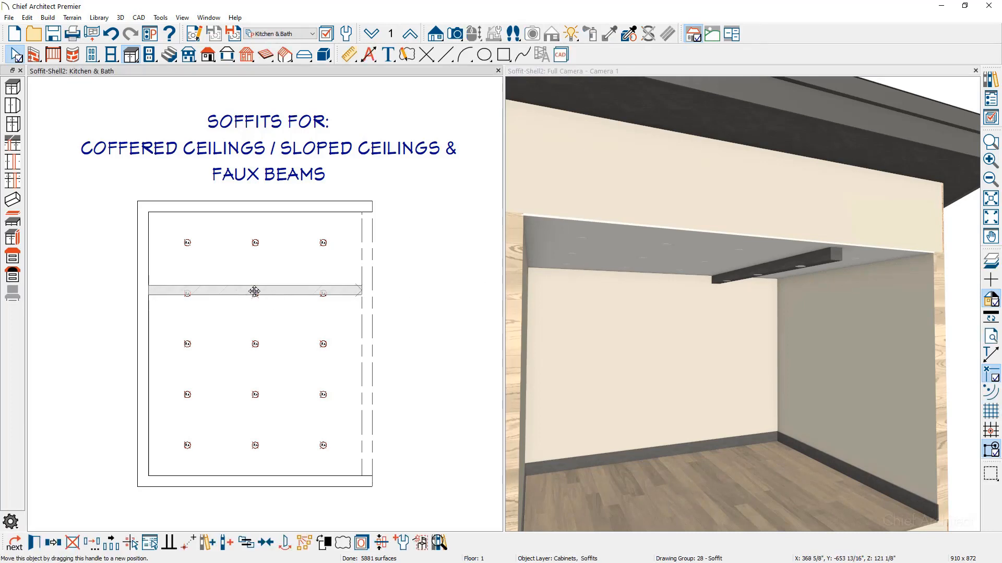
left_click_drag(255, 289, 240, 215)
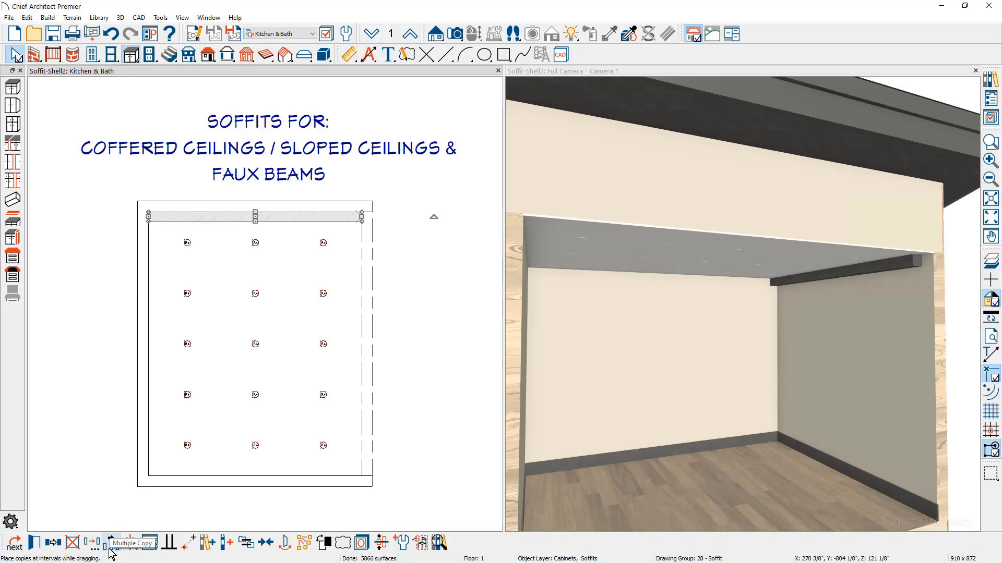
key("Escape")
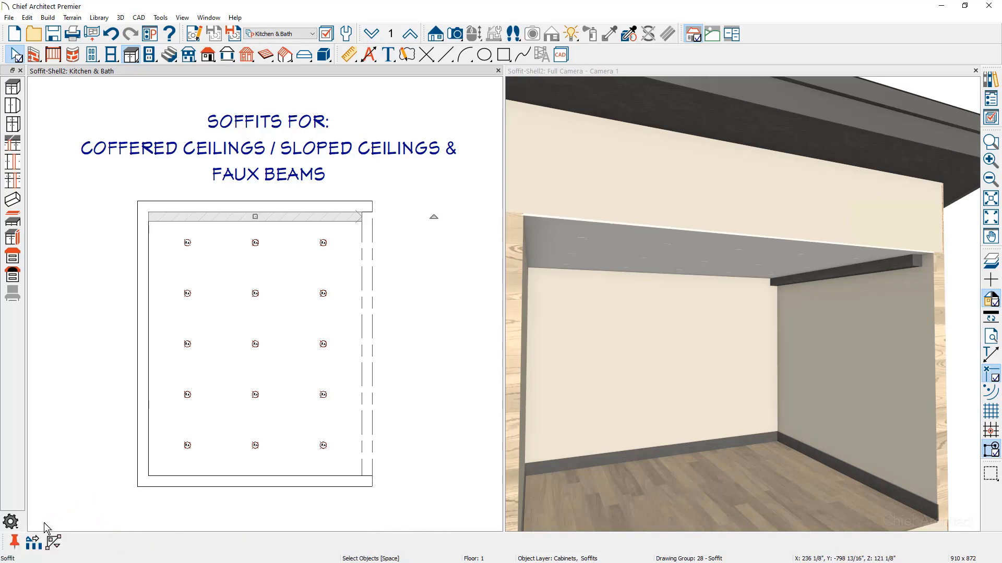
double_click(35, 542)
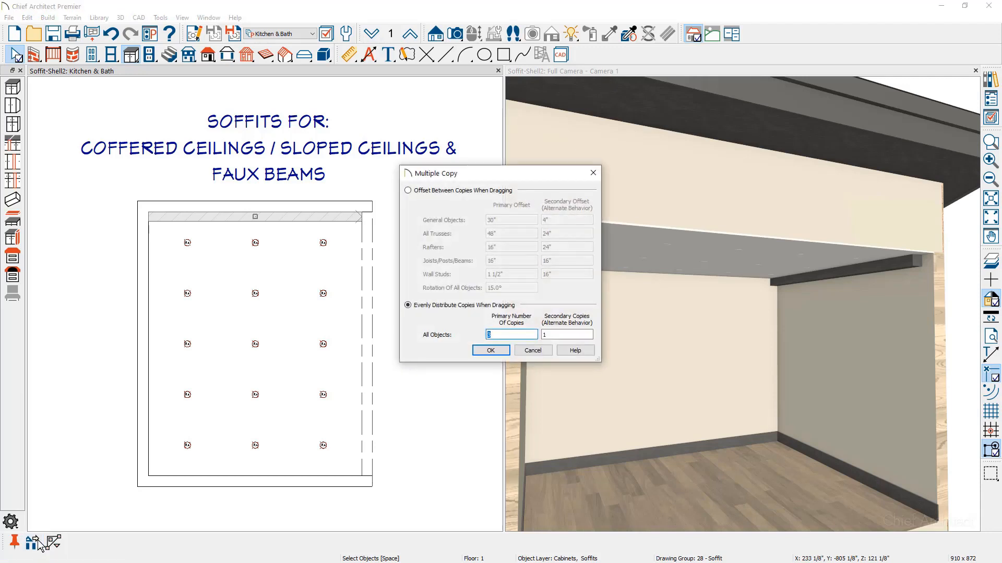
left_click(477, 351)
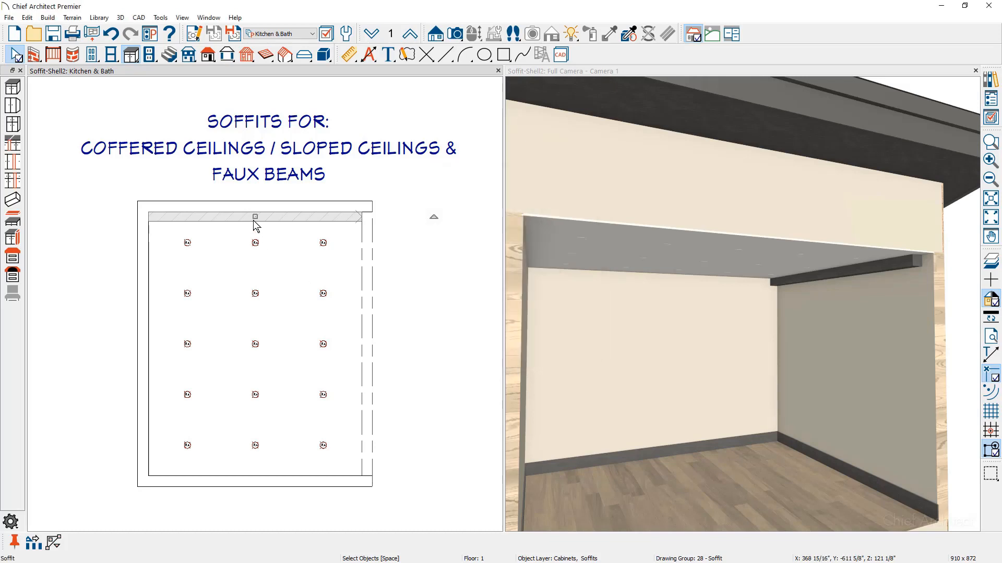
left_click_drag(255, 217, 256, 469)
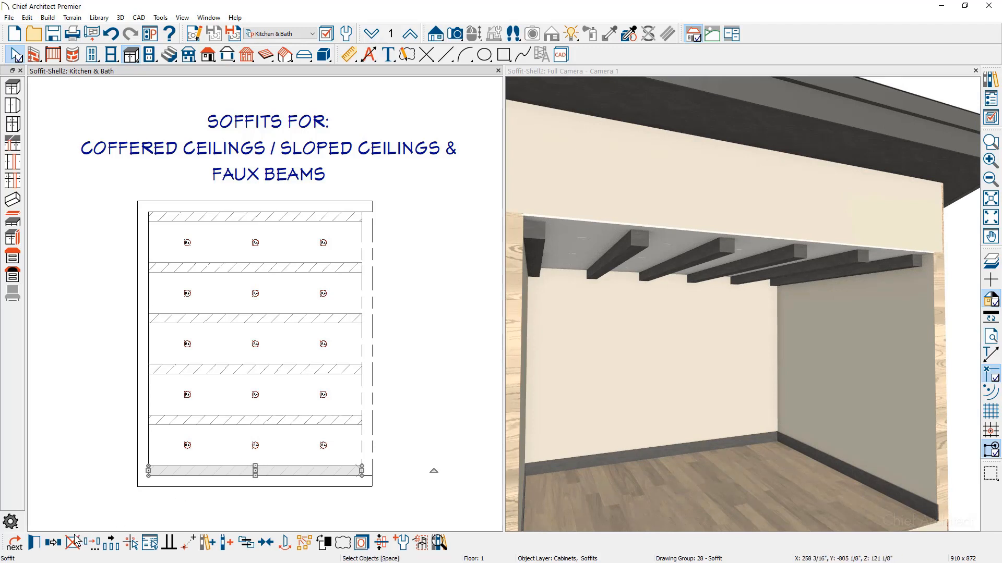
Step: Copy the lowest beam, rotate the copy 90 degrees, and move it against the inside of the plan's left wall
left_click(52, 543)
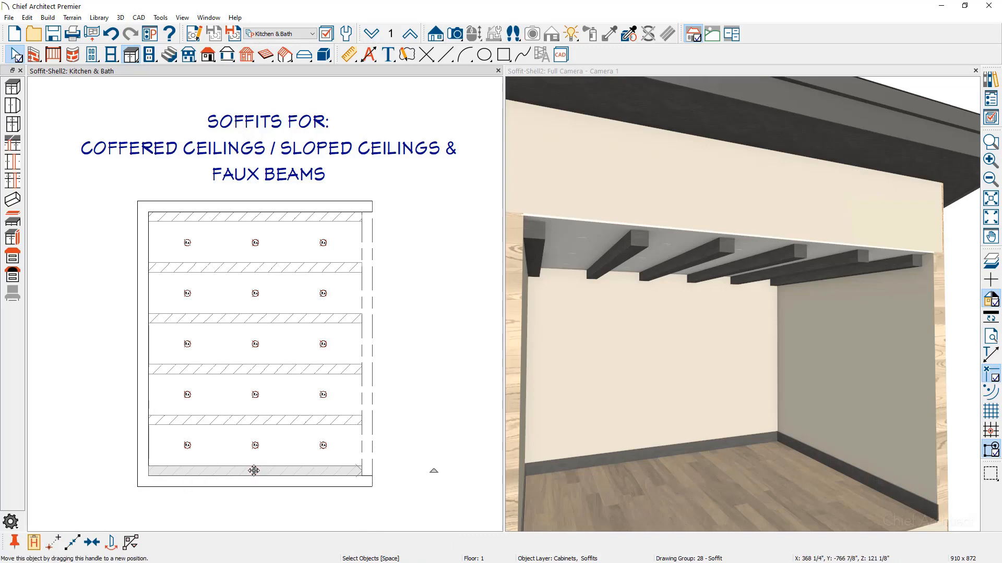
left_click_drag(253, 471, 255, 449)
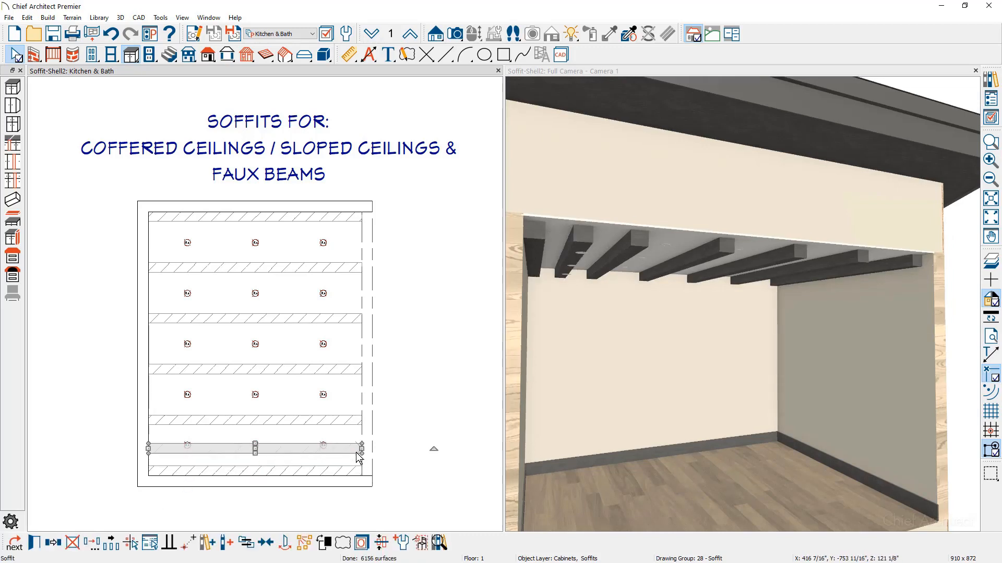
left_click_drag(434, 449, 271, 284)
left_click_drag(254, 448, 148, 435)
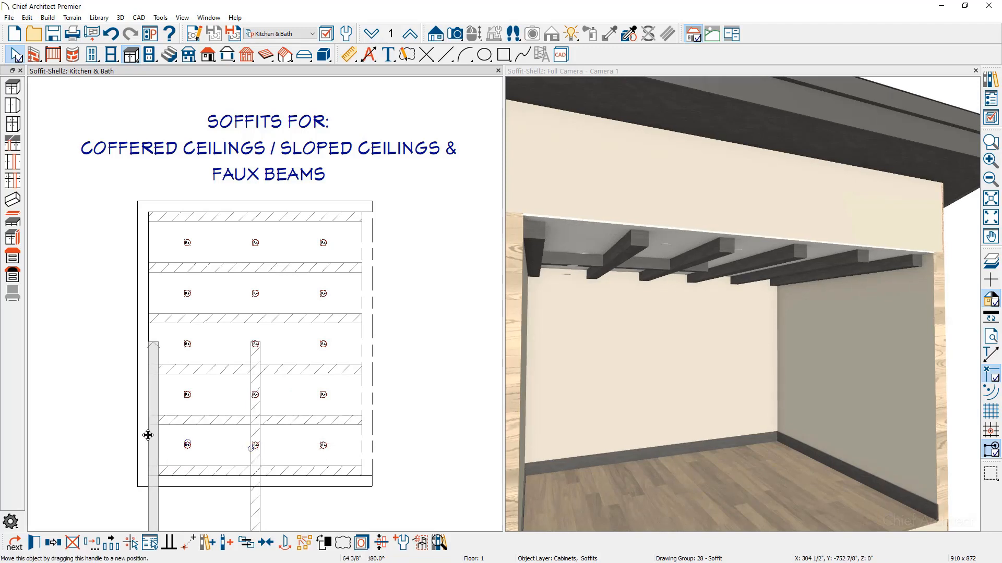
Step: Resize both ends of the rotated beam so it spans exactly between the room's upper and lower walls
left_click_drag(151, 342, 147, 209)
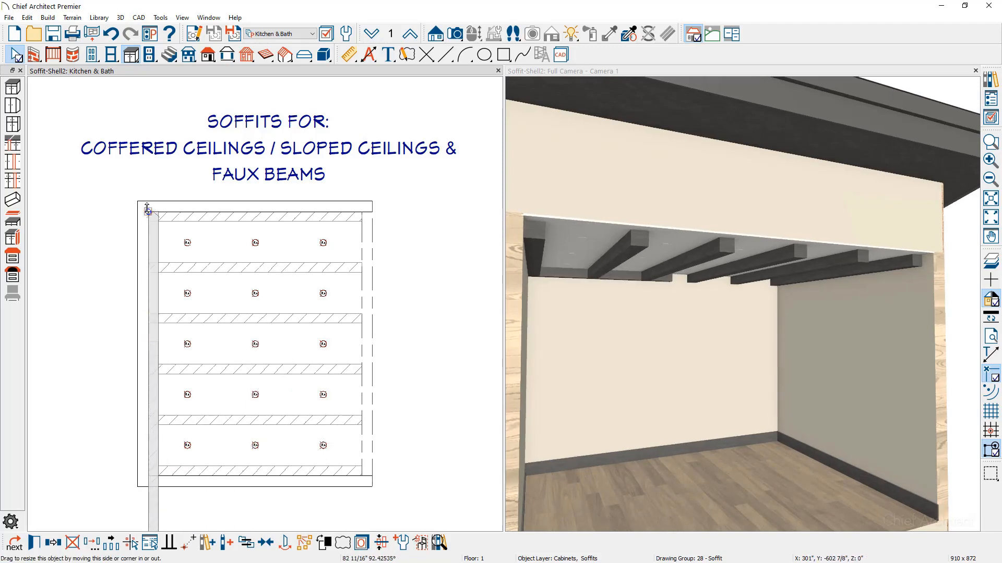
scroll(217, 405, "down", 3)
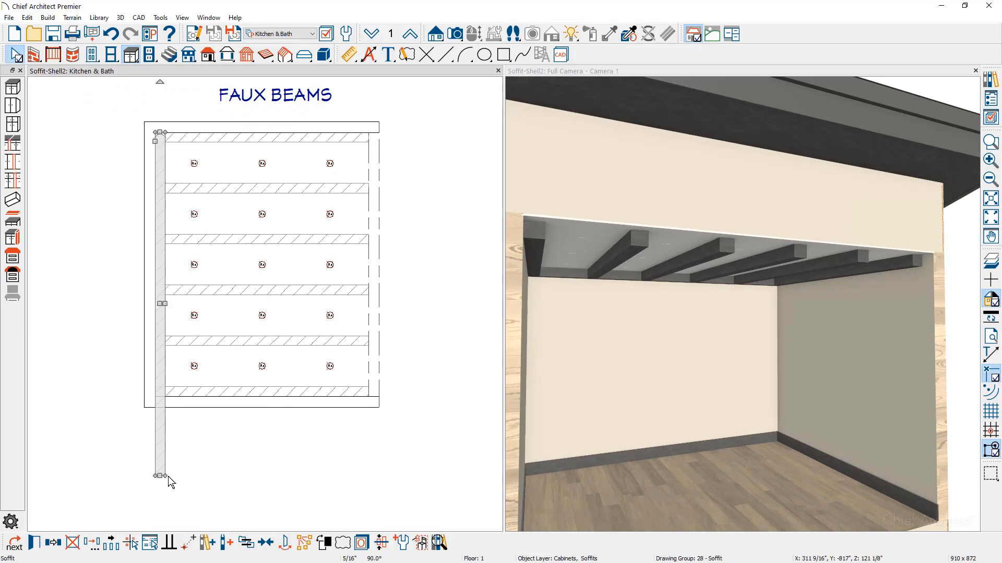
left_click_drag(158, 475, 156, 399)
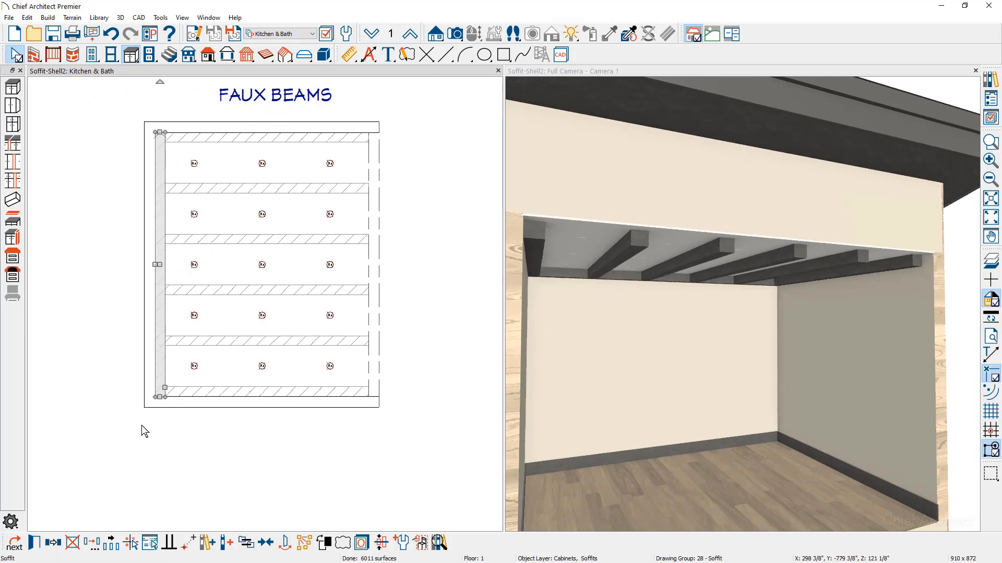
Step: Evenly distribute three copies of the wall-side cross beam across the room to its open side
key("Escape")
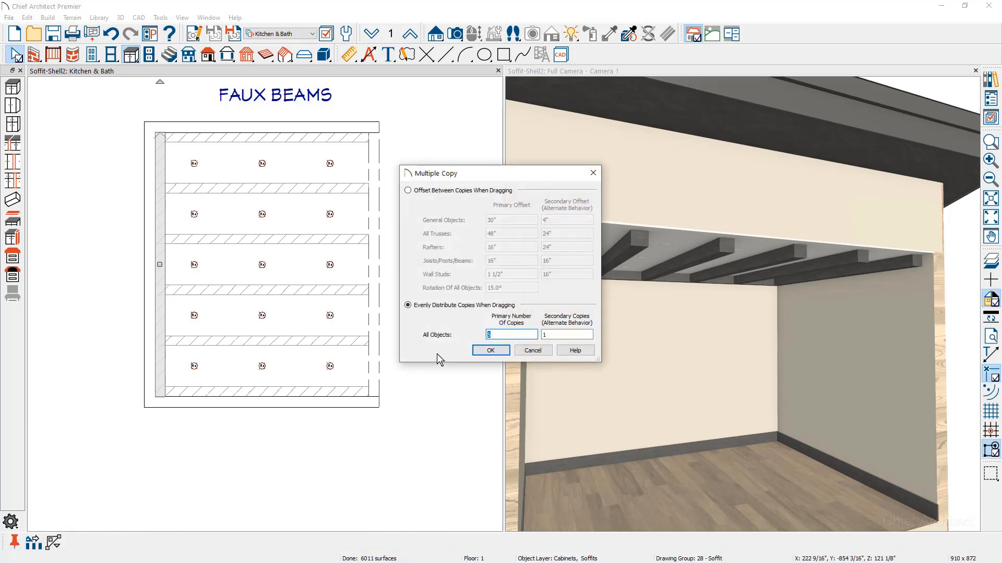
left_click(490, 349)
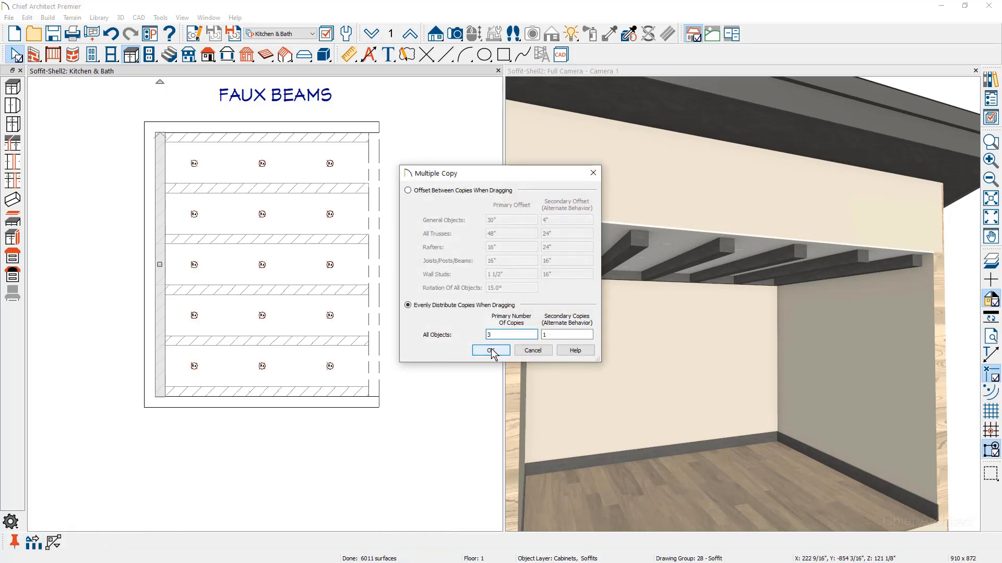
left_click_drag(162, 267, 364, 266)
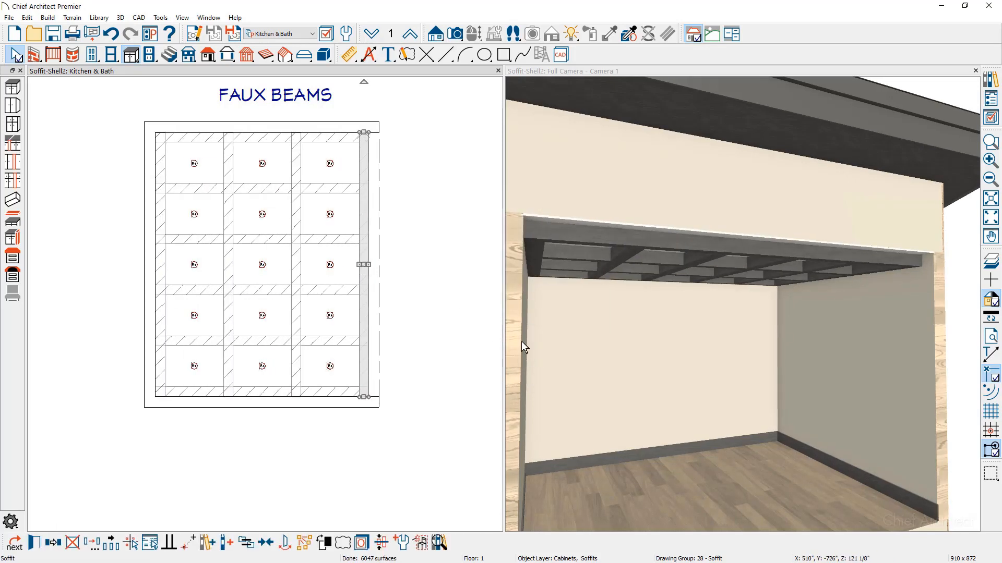
Step: Inspect the coffered beam grid in a maximized camera view, and undo the cross beams
middle_click_drag(681, 398, 694, 381)
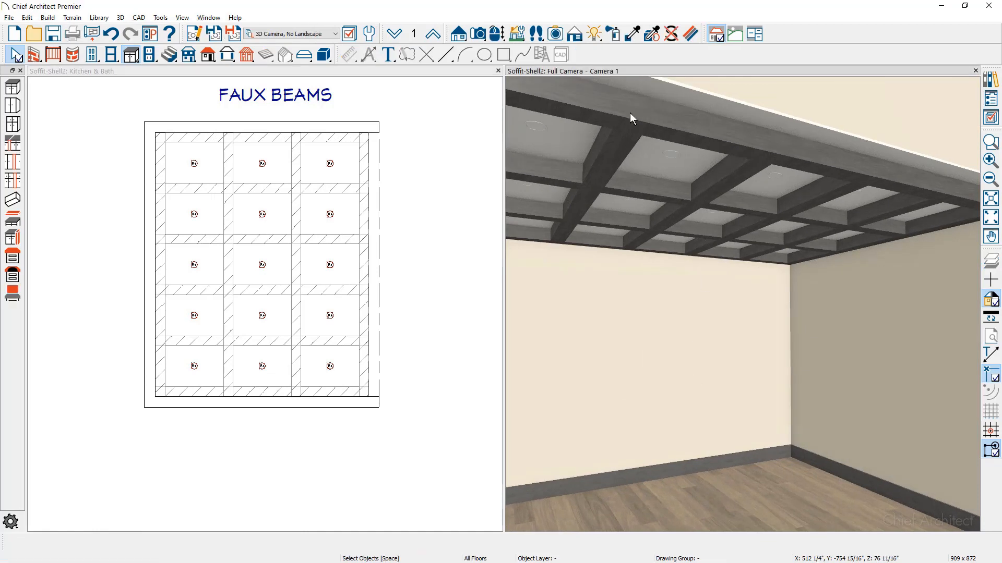
double_click(612, 72)
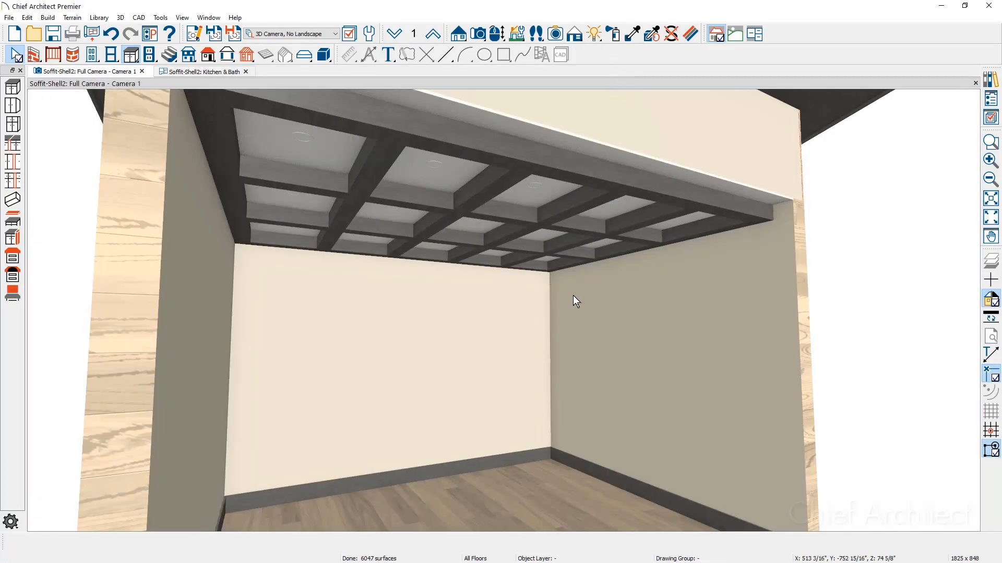
middle_click_drag(581, 297, 578, 300)
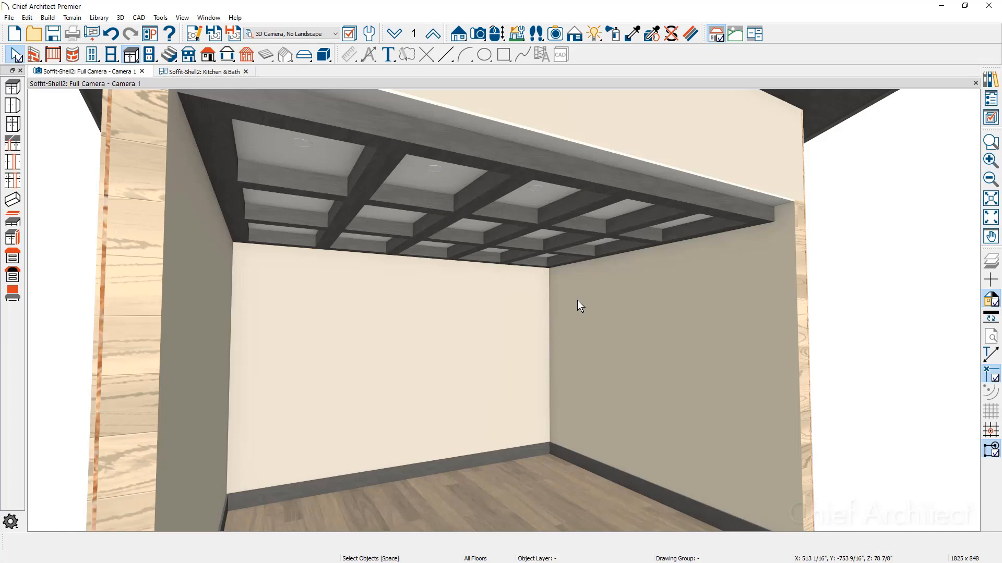
left_click(108, 36)
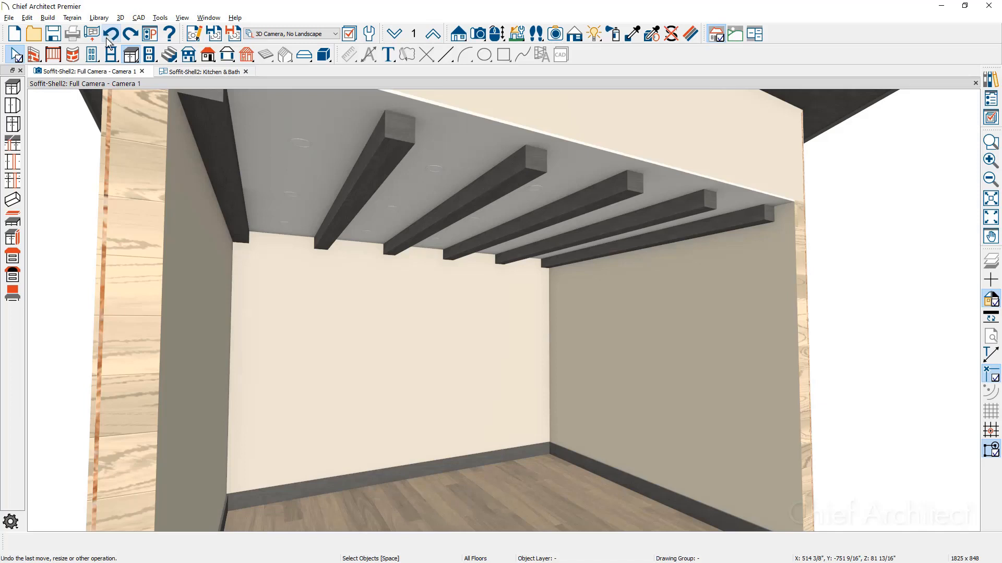
Step: Disable Flat Ceiling Over This Room in the room's structure specification
left_click(496, 487)
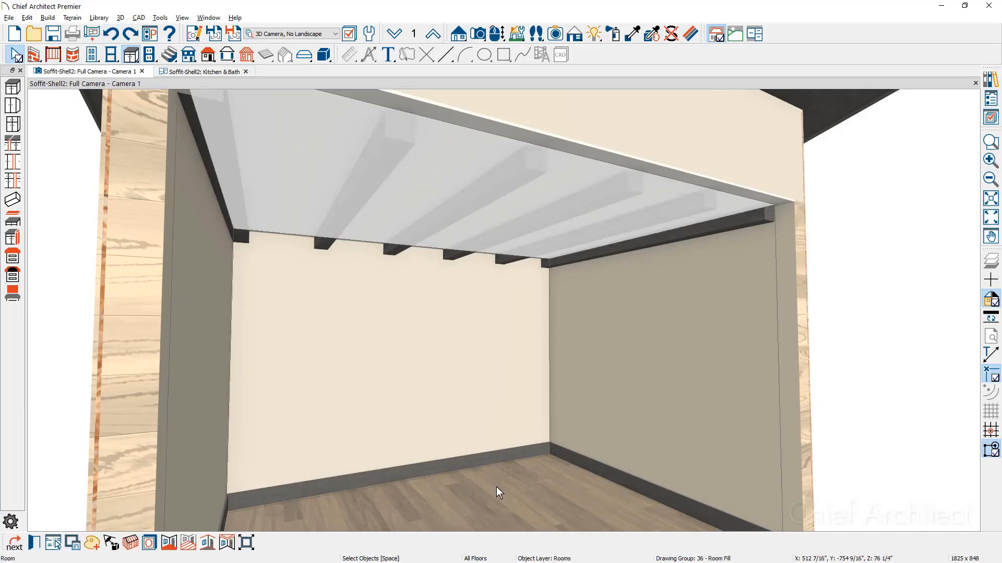
double_click(497, 487)
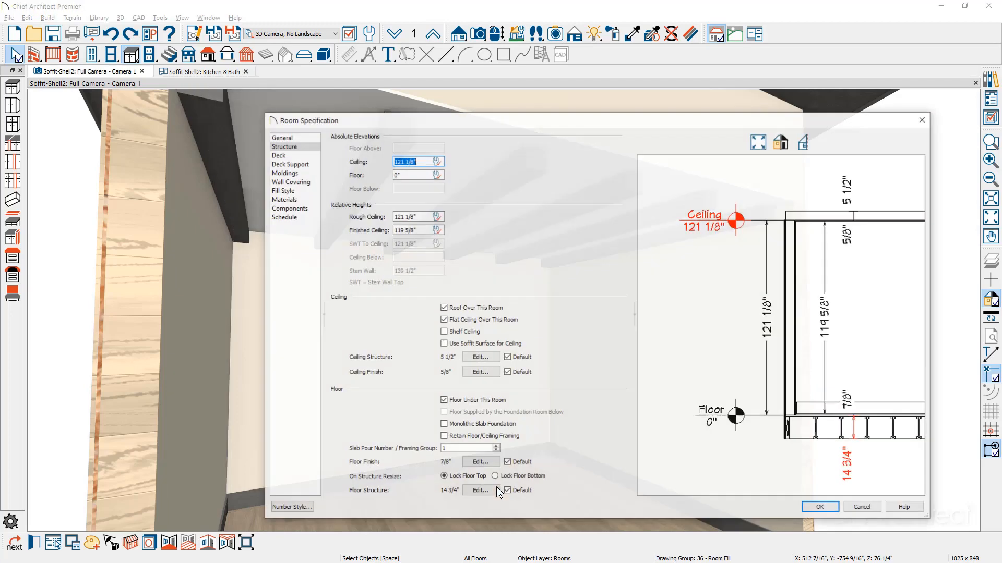
left_click(466, 321)
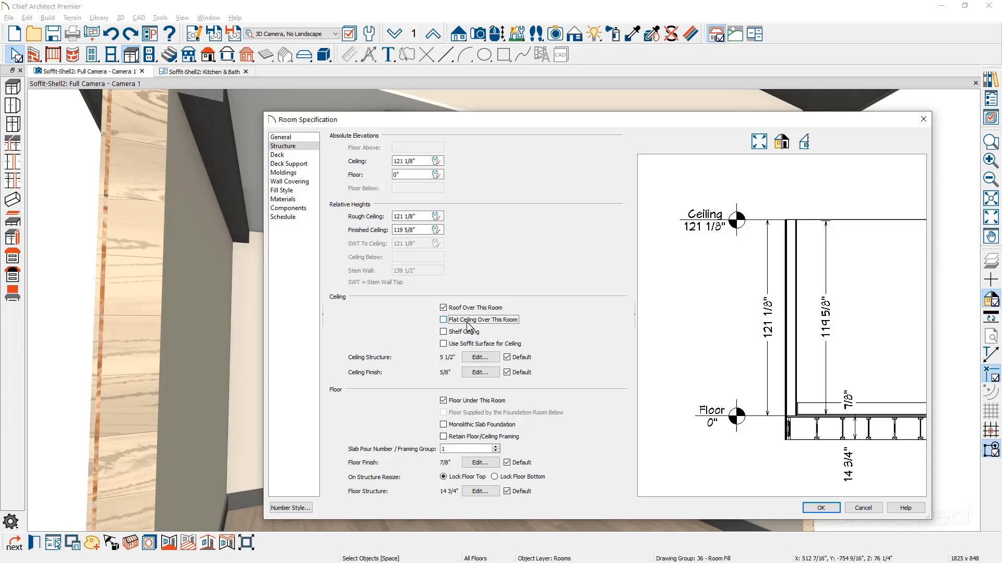
left_click(819, 508)
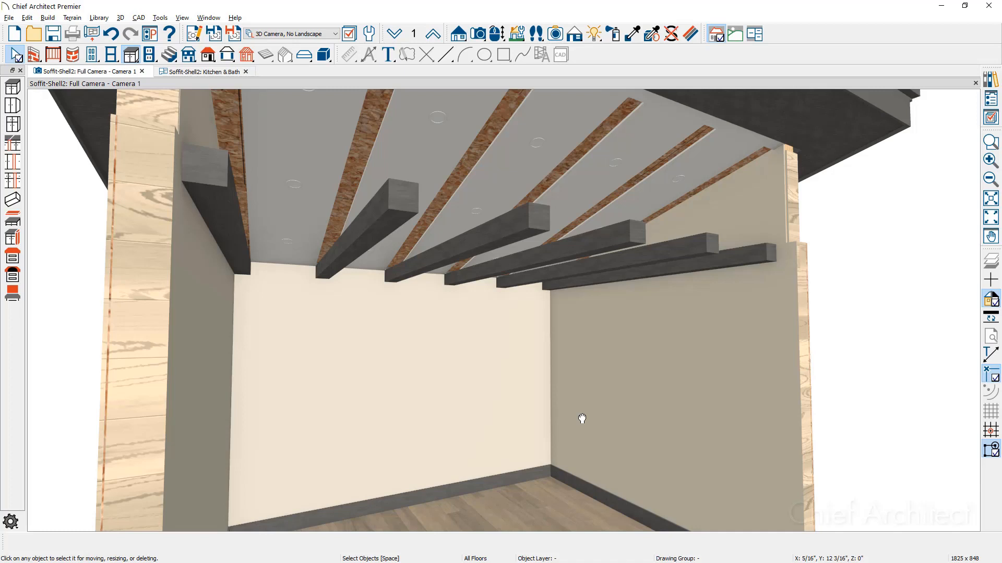
Step: Tile the camera and plan views, select all six soffits in the plan, and enable Place Under Roof for them
key("F7")
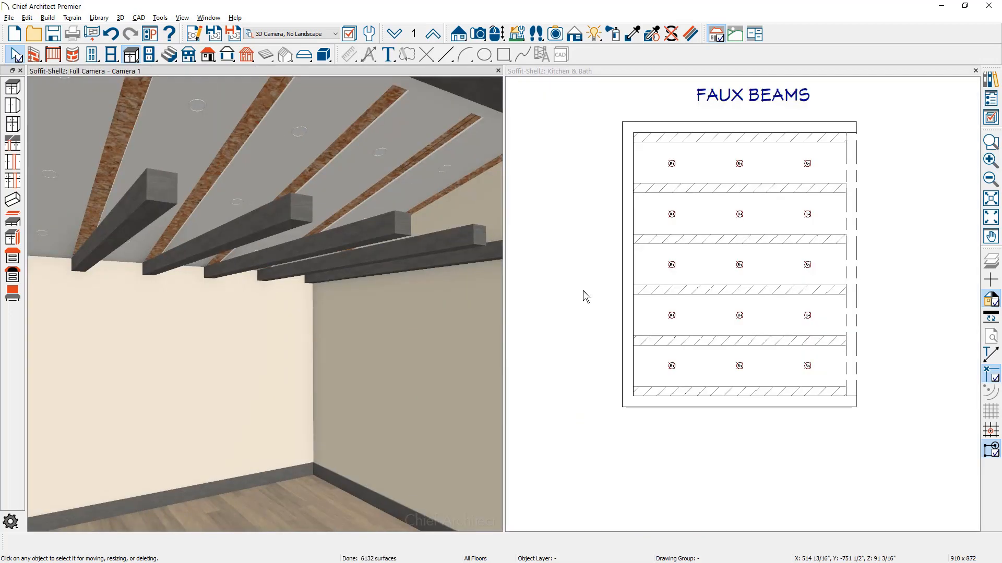
left_click(591, 73)
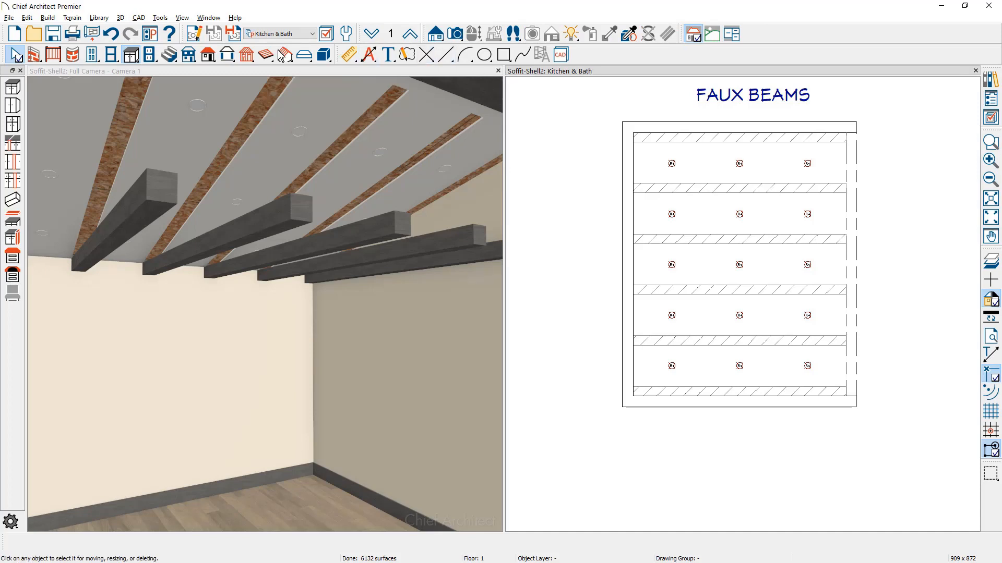
left_click(133, 56)
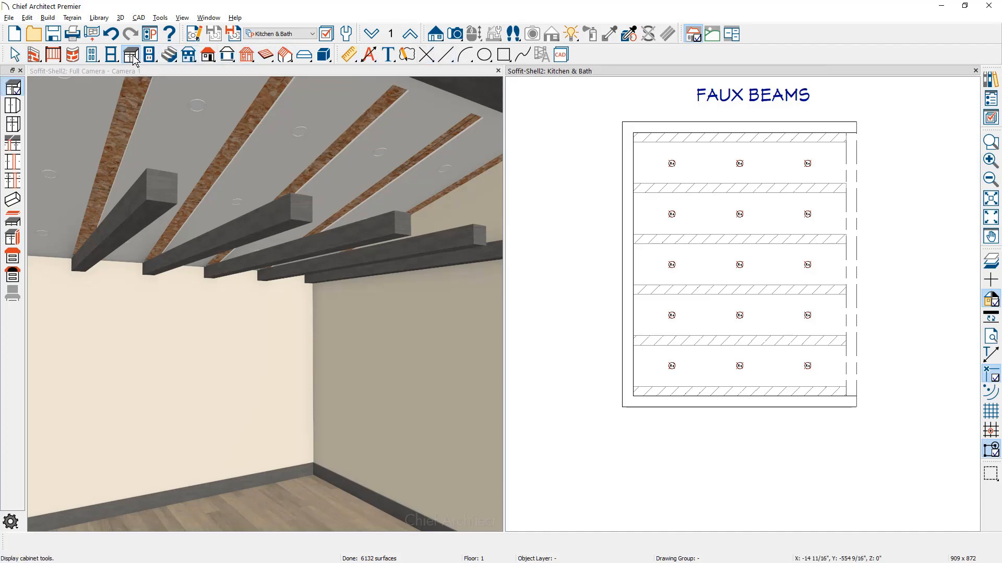
left_click(18, 202)
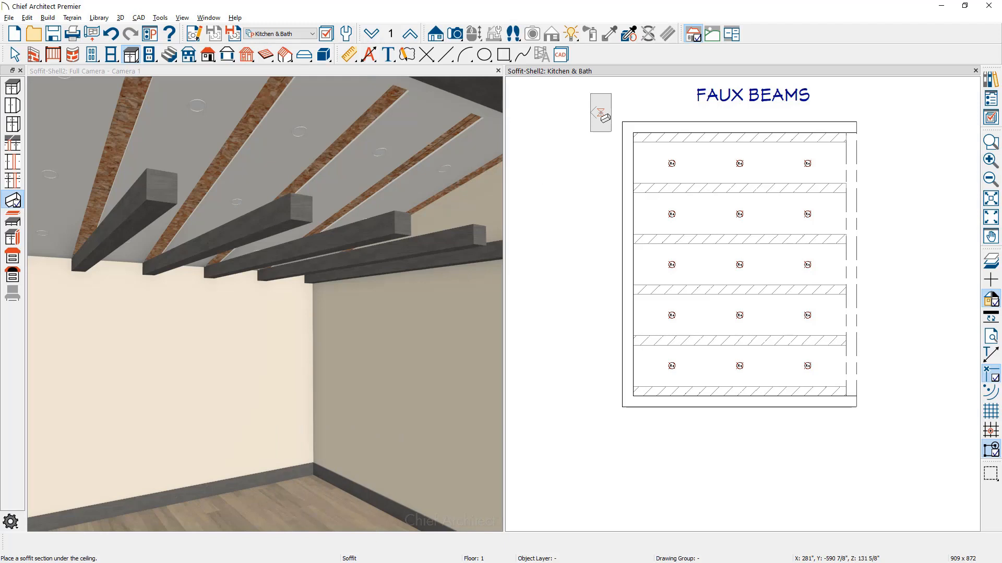
left_click_drag(600, 113, 899, 464)
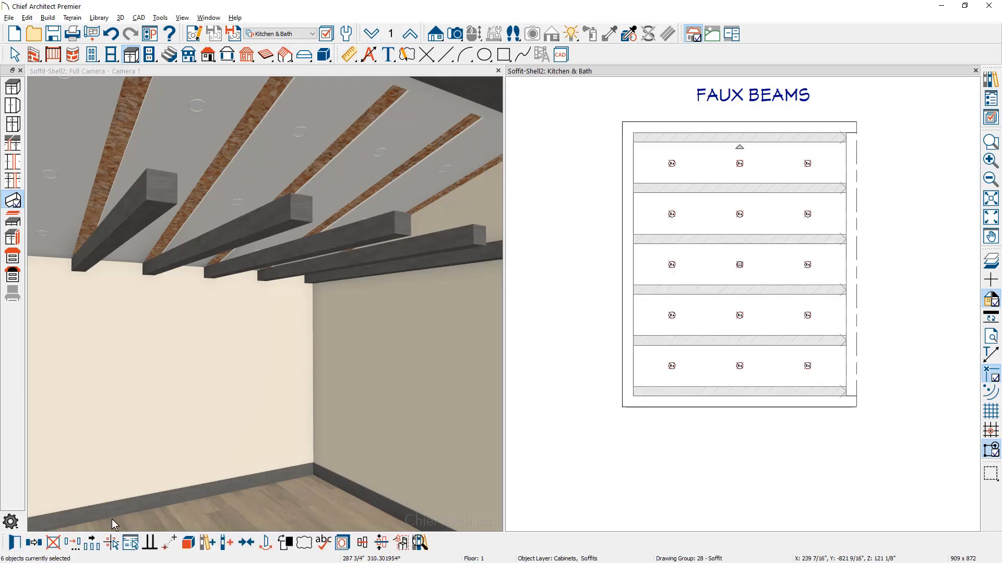
left_click(20, 541)
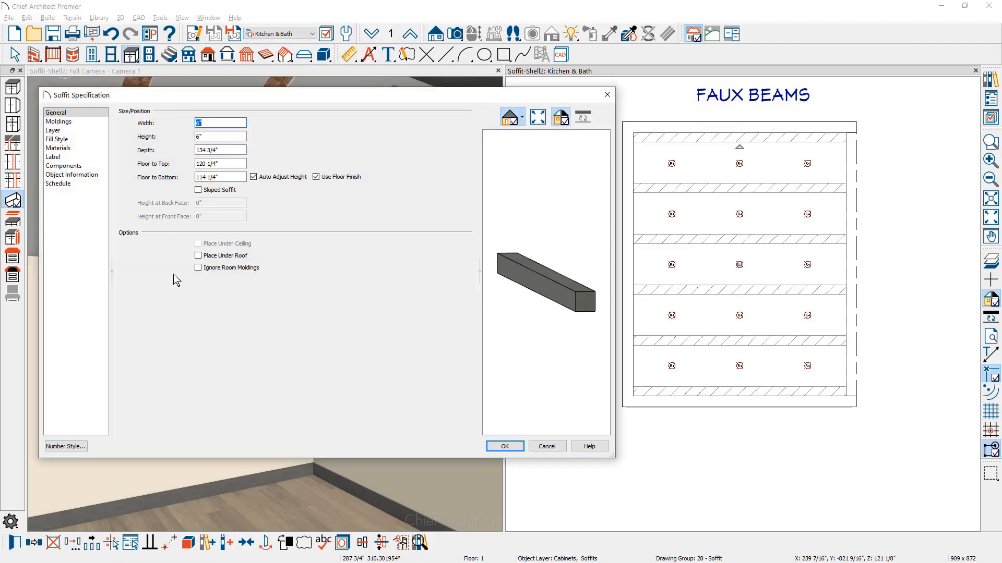
left_click(198, 255)
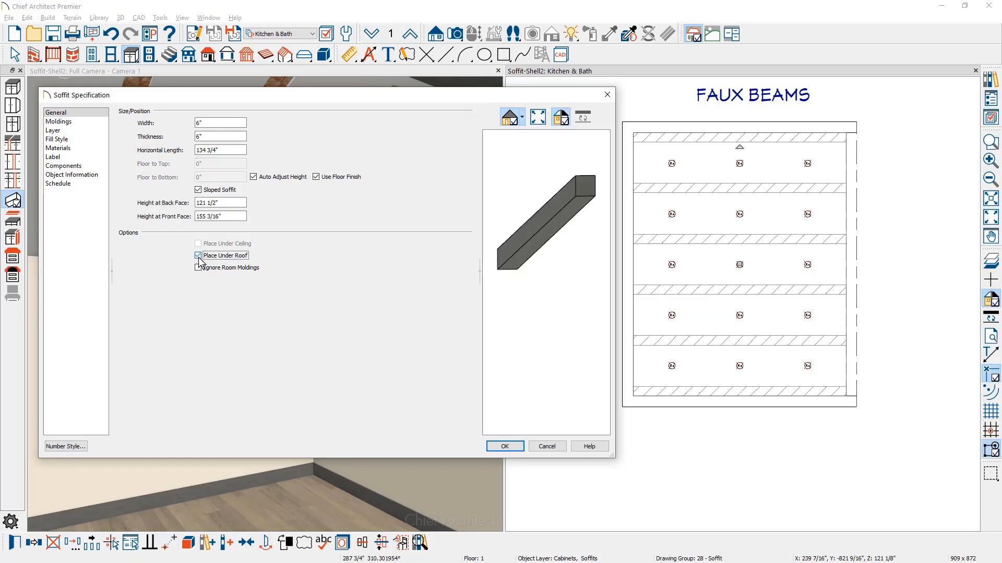
left_click(518, 446)
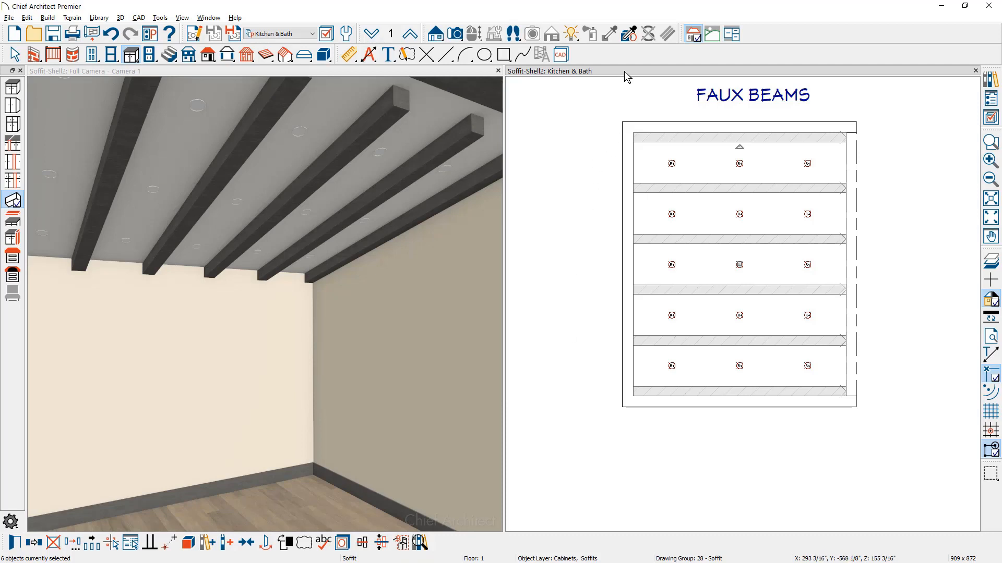
key("Escape")
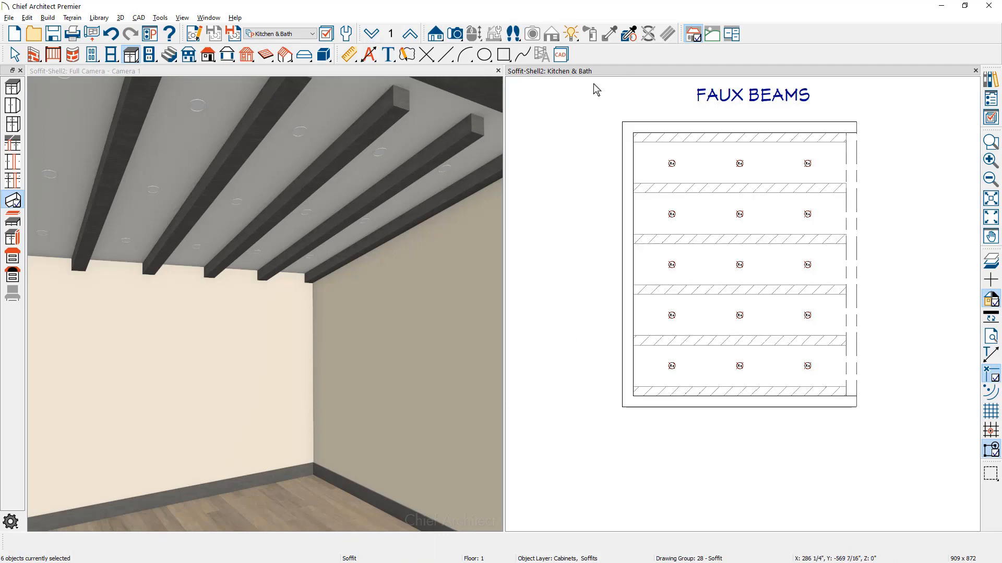
Step: Draw a sloped ceiling plane over the whole room in plan, from a baseline along the left wall's inside face to the open side
left_click(208, 57)
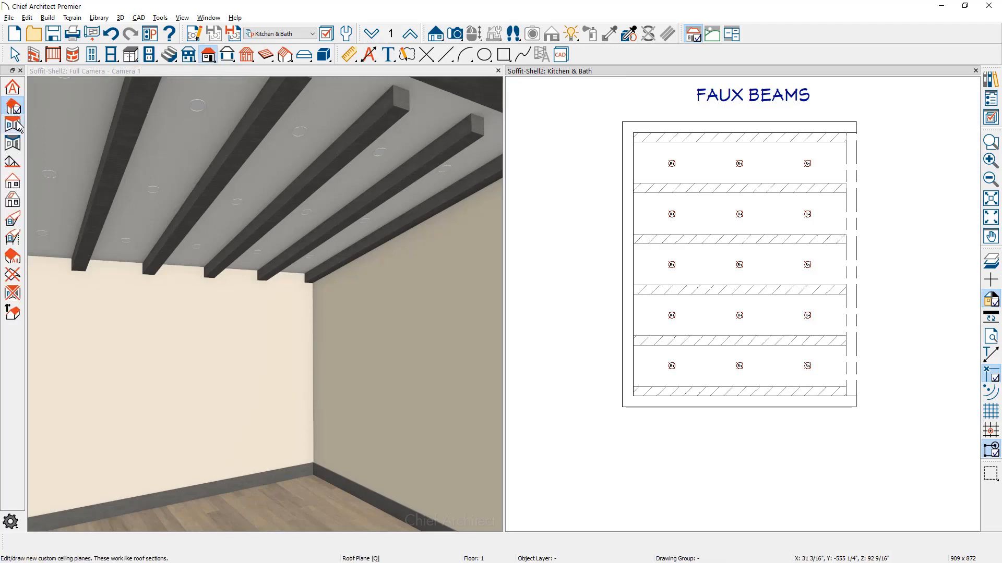
left_click(17, 125)
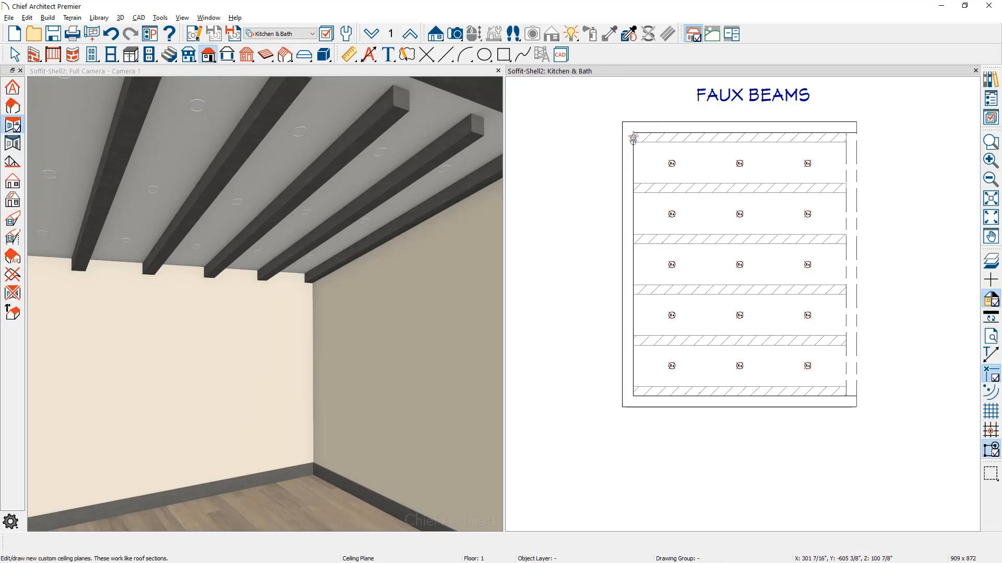
left_click_drag(633, 138, 632, 397)
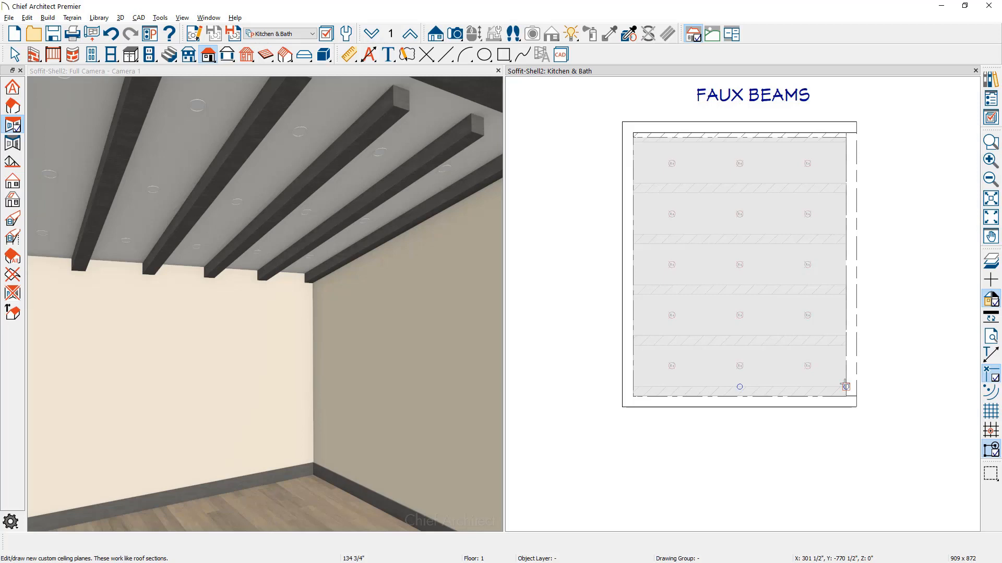
left_click(845, 386)
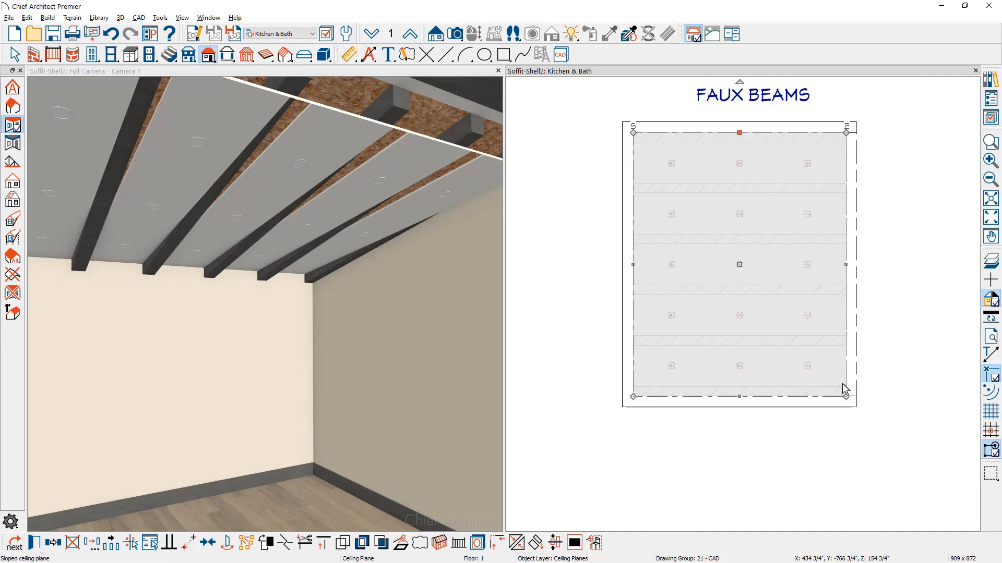
left_click(585, 145)
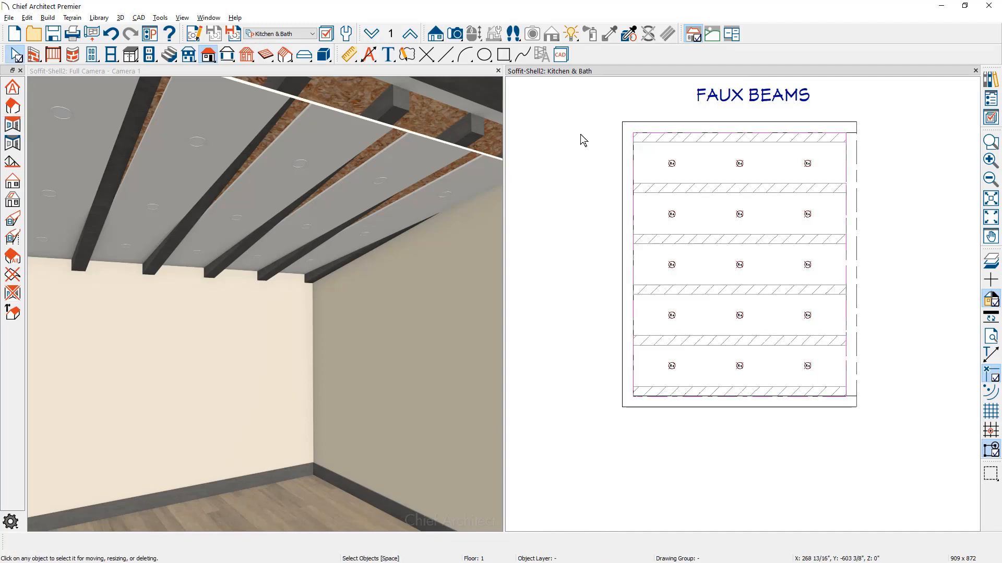
Step: Select all six soffits in the plan and enable Place Under Ceiling for them in the soffit specification
left_click(131, 56)
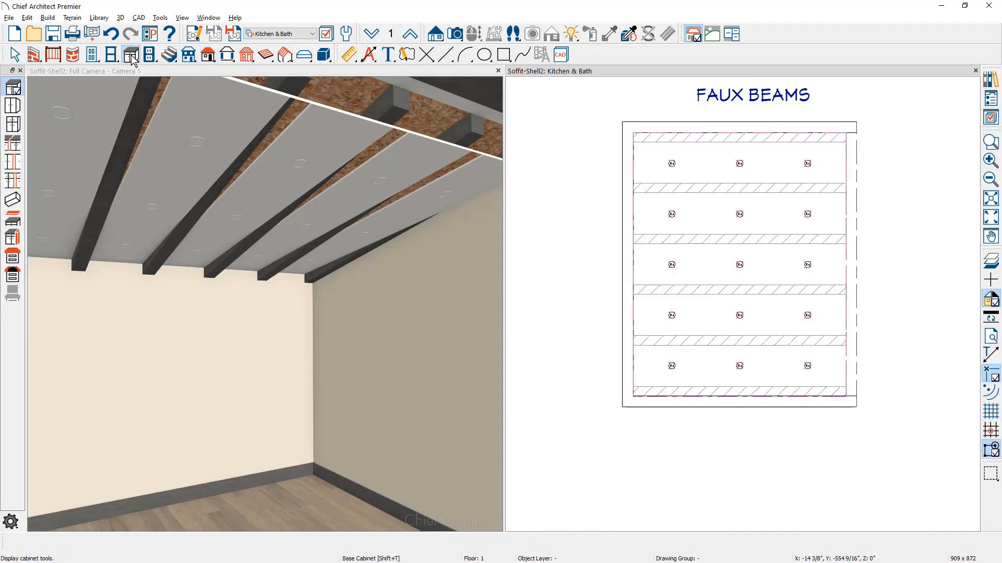
left_click(13, 200)
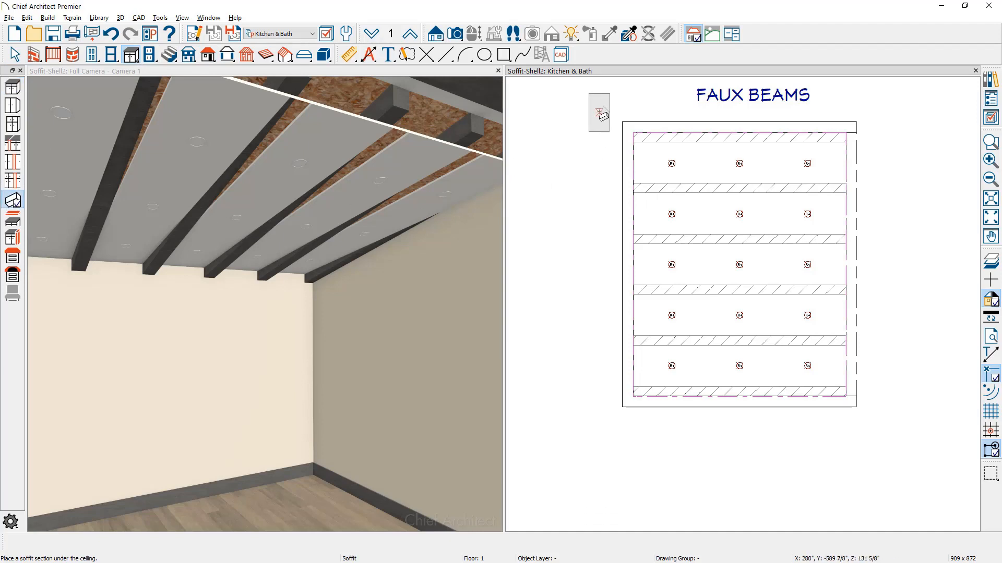
left_click_drag(600, 111, 869, 446)
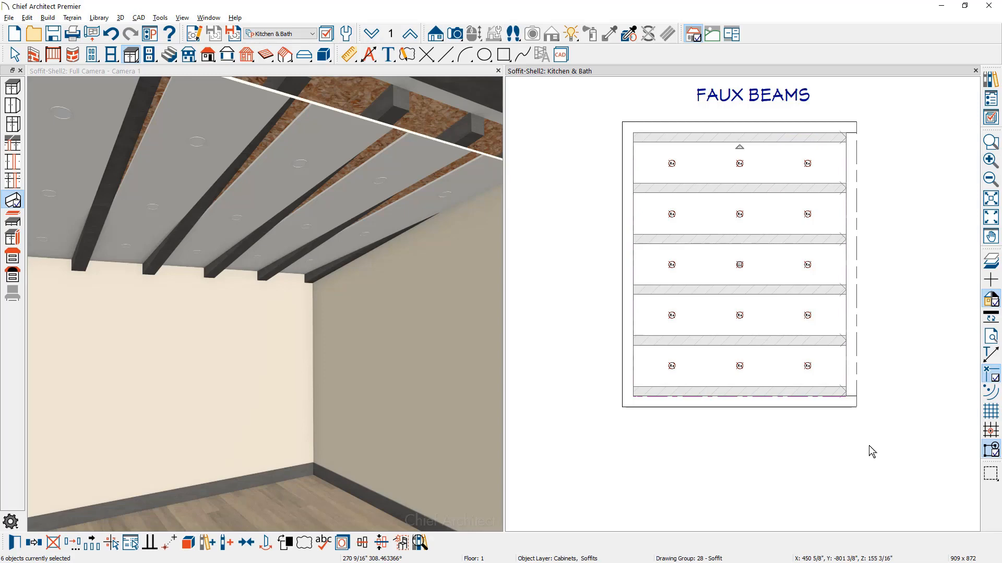
key("ctrl+e")
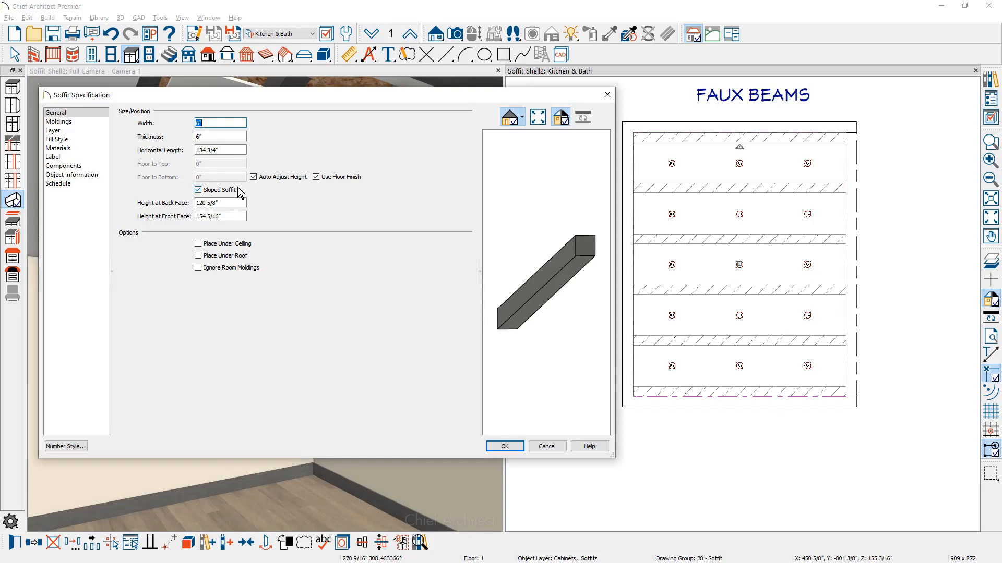
left_click(199, 243)
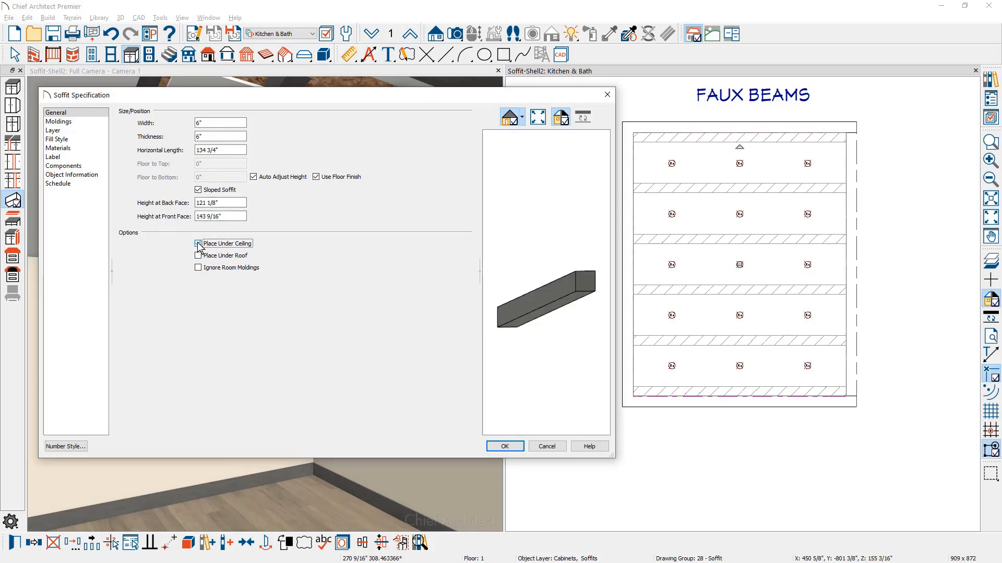
left_click(505, 447)
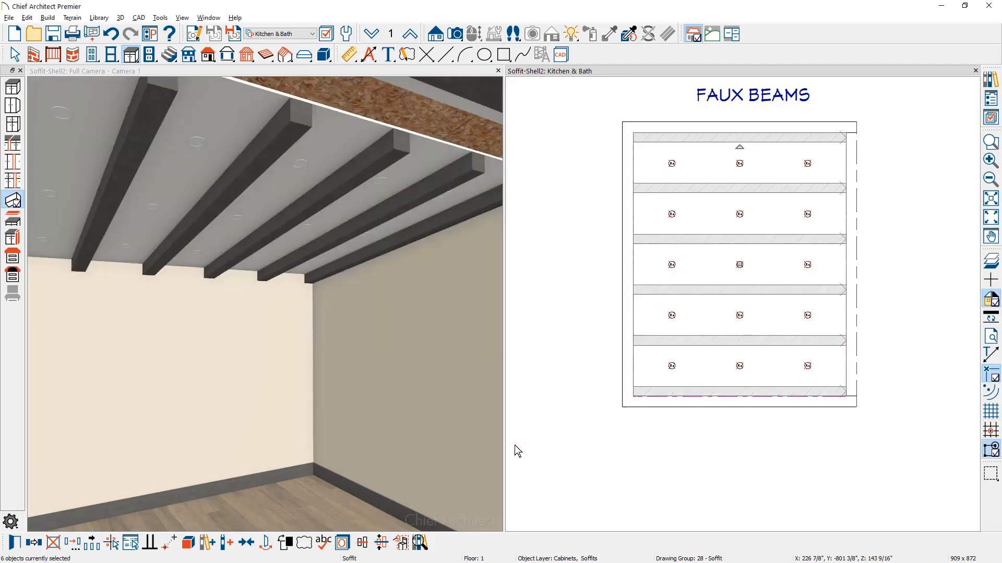